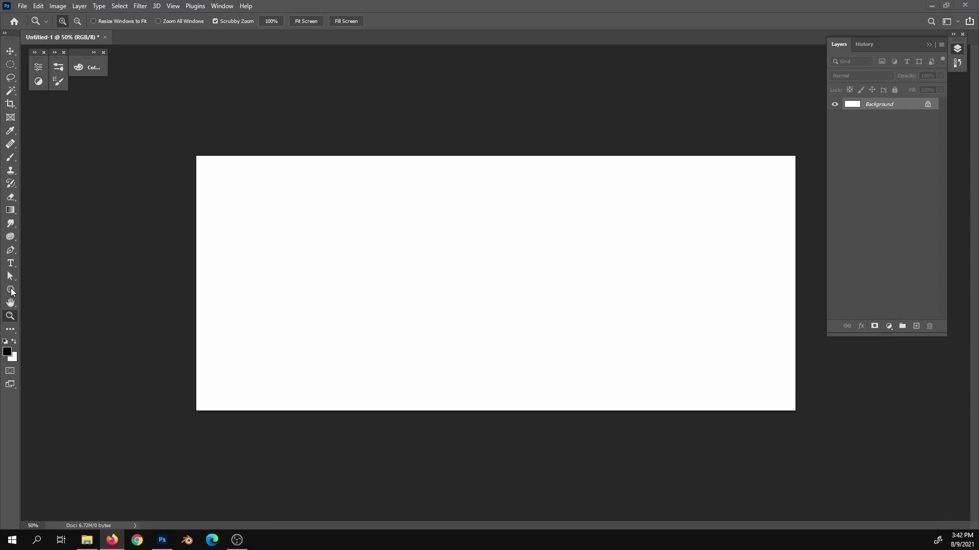
Set up the Polygon Tool in Shape mode with linked width/height and the New Layer path operation
left_click(11, 292)
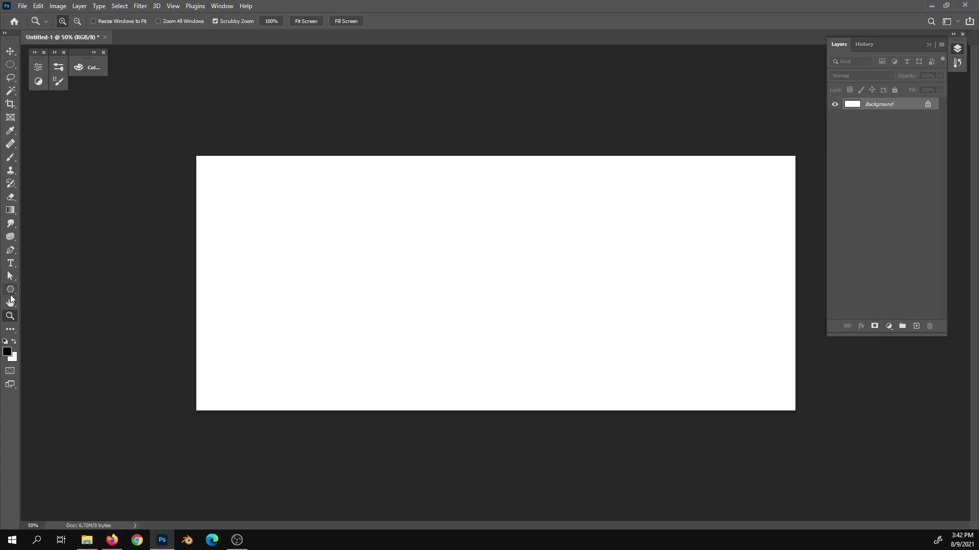
left_click(12, 291)
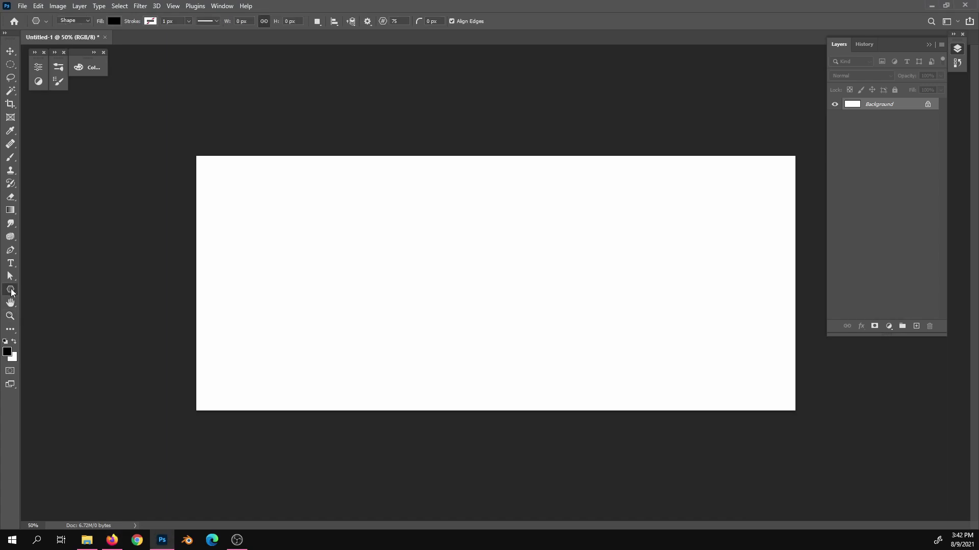
right_click(11, 292)
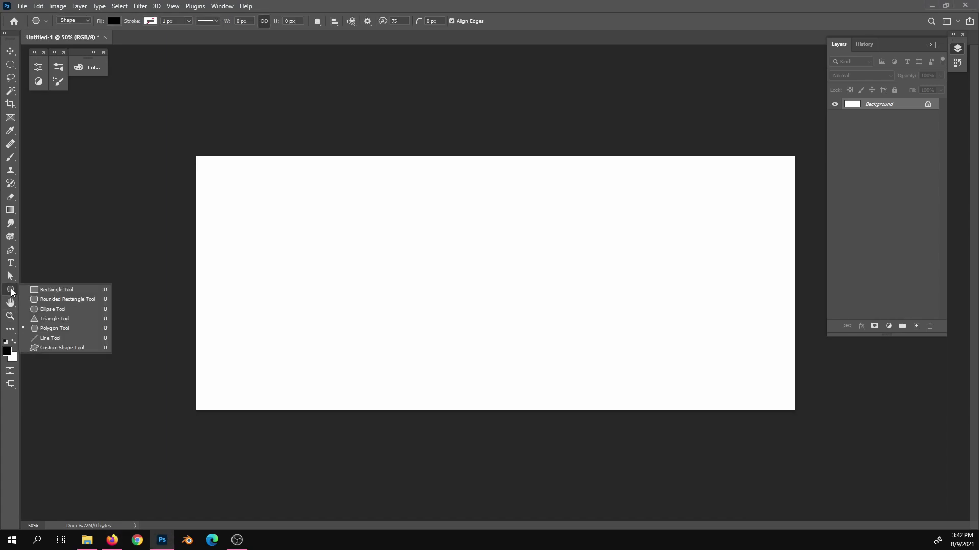
left_click(48, 330)
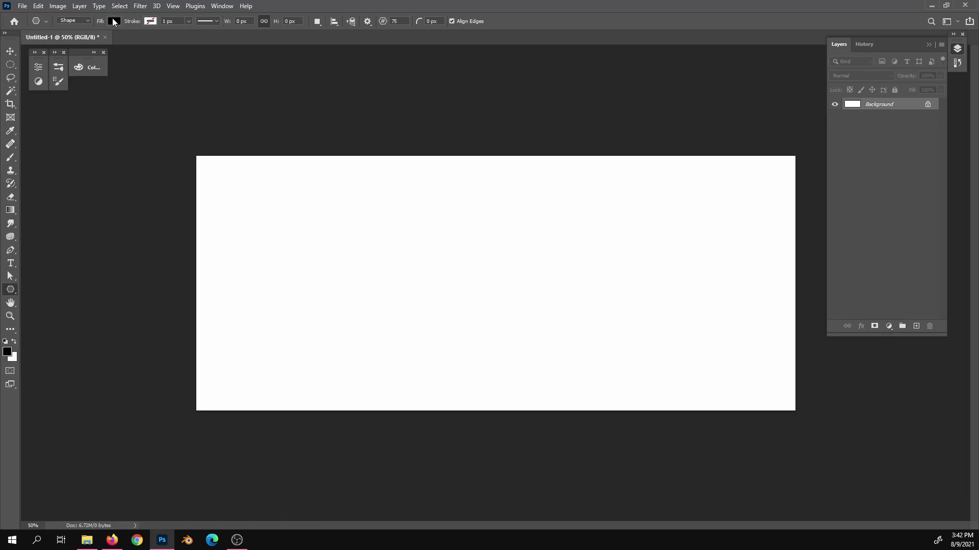
left_click(80, 20)
left_click(149, 21)
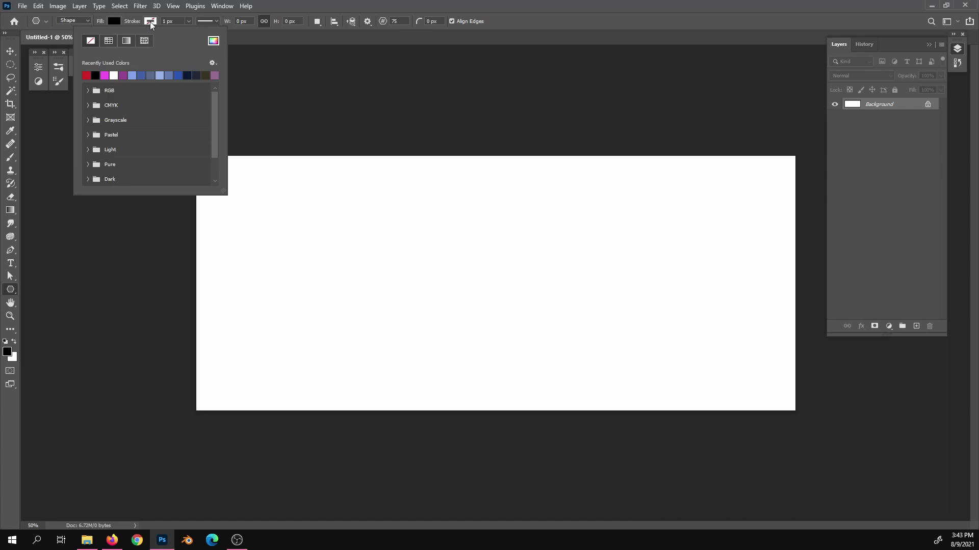
left_click(150, 21)
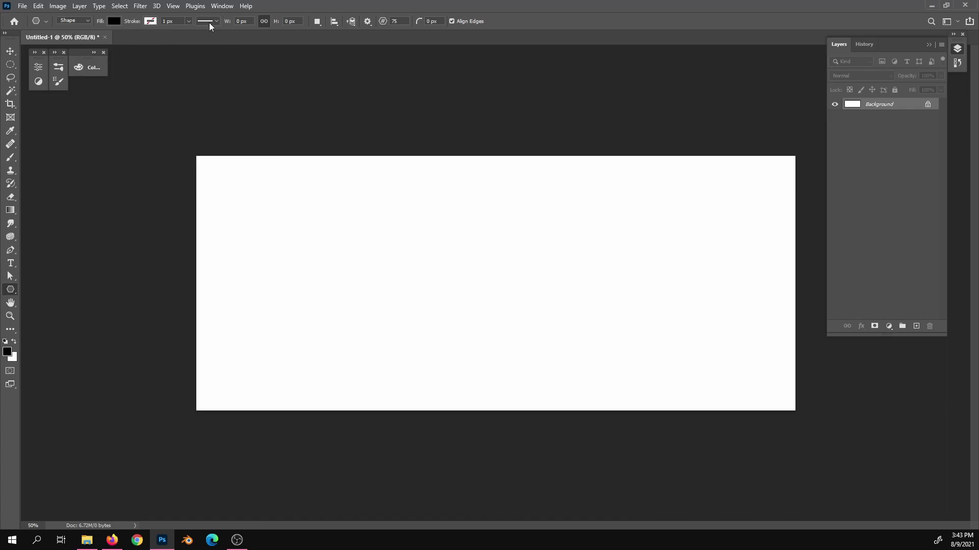
left_click(262, 21)
left_click(316, 22)
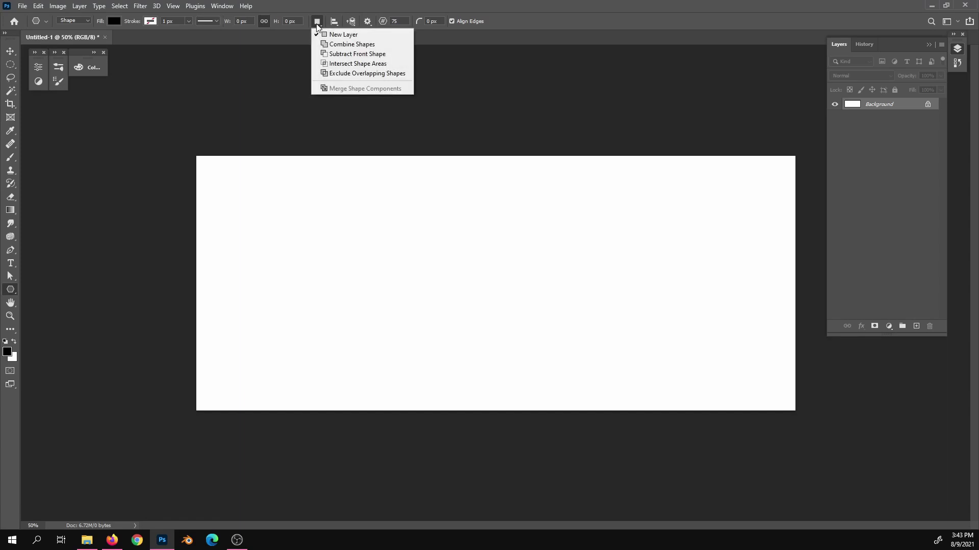
left_click(341, 36)
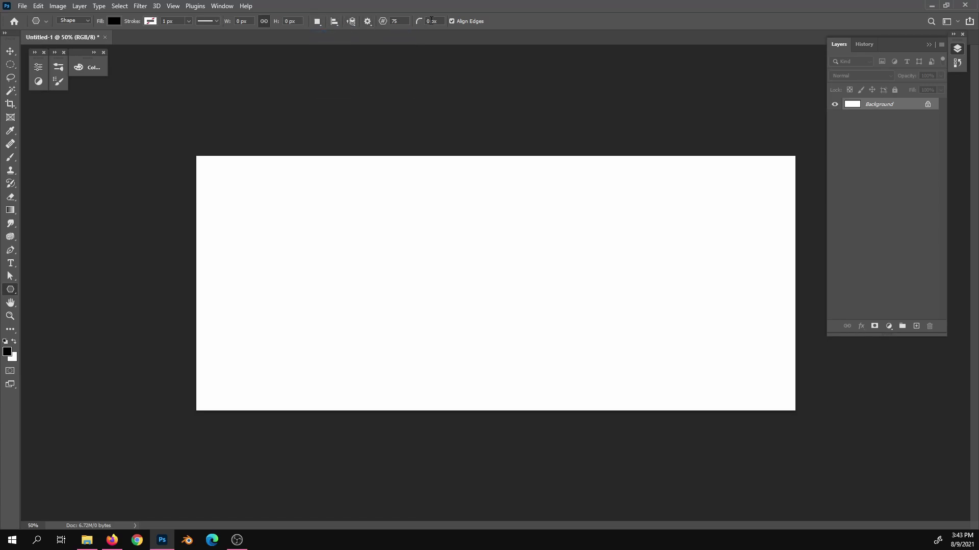
left_click(368, 23)
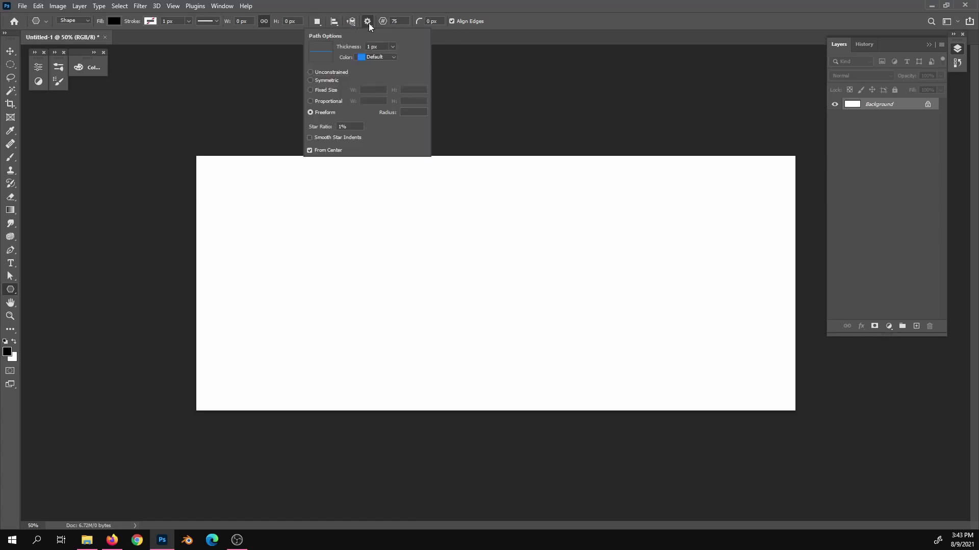
left_click(314, 79)
left_click(311, 111)
left_click(383, 2)
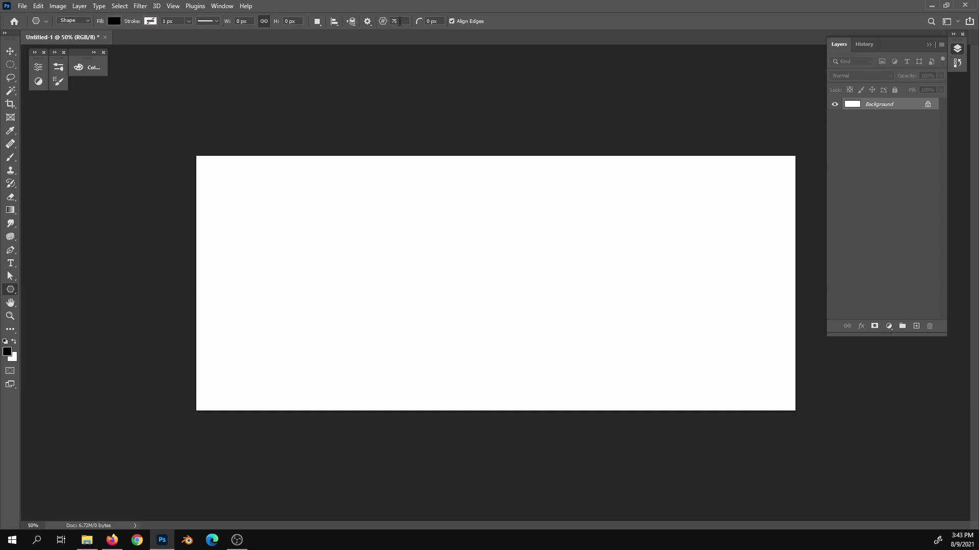
left_click(390, 22)
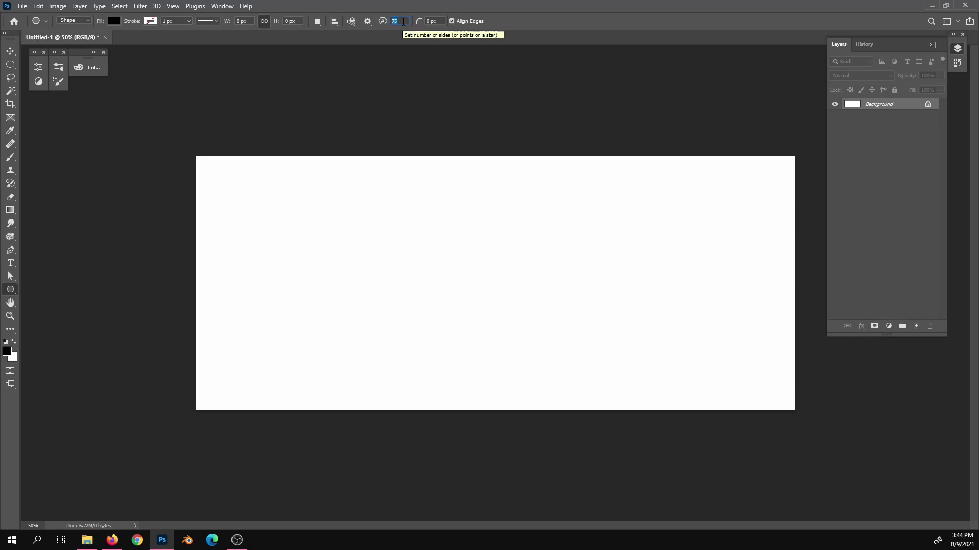
left_click(402, 22)
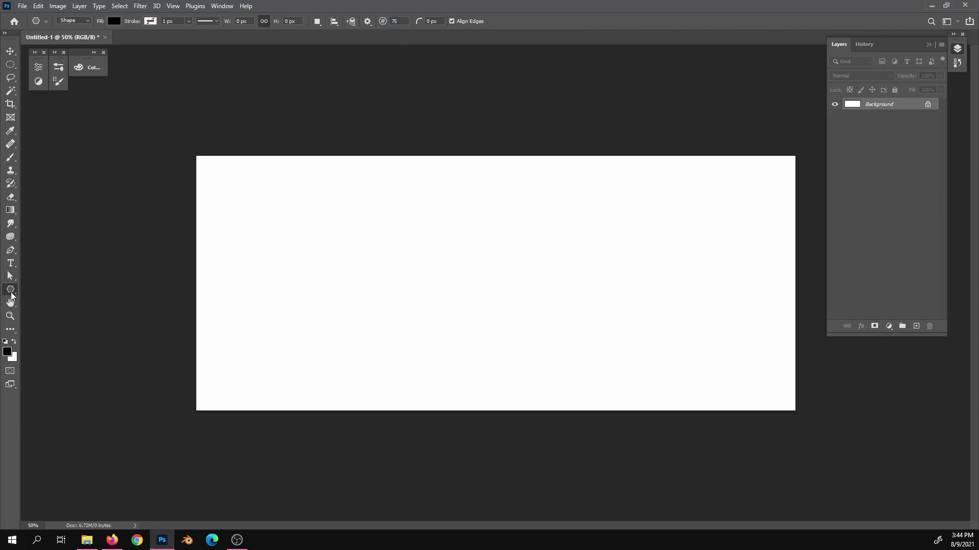
left_click_drag(333, 273, 820, 275)
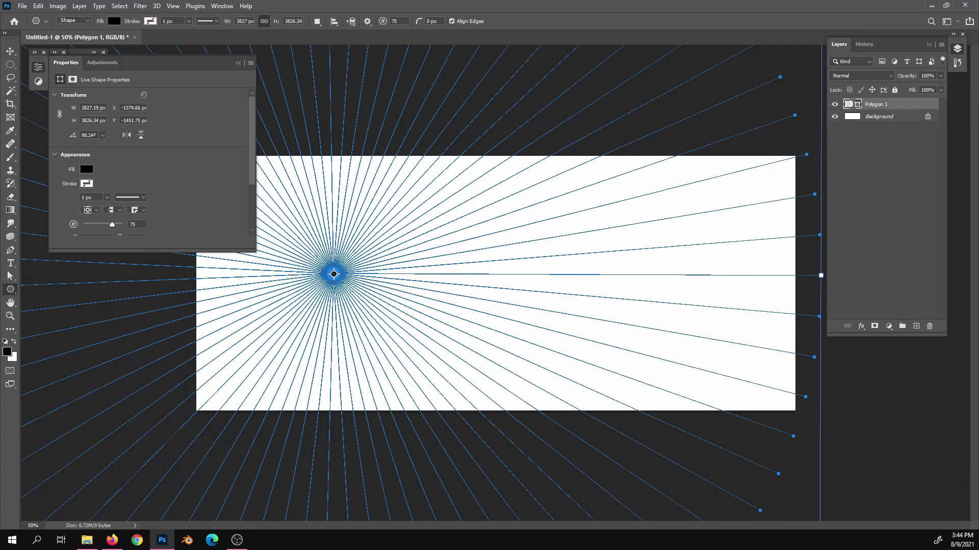
left_click(41, 69)
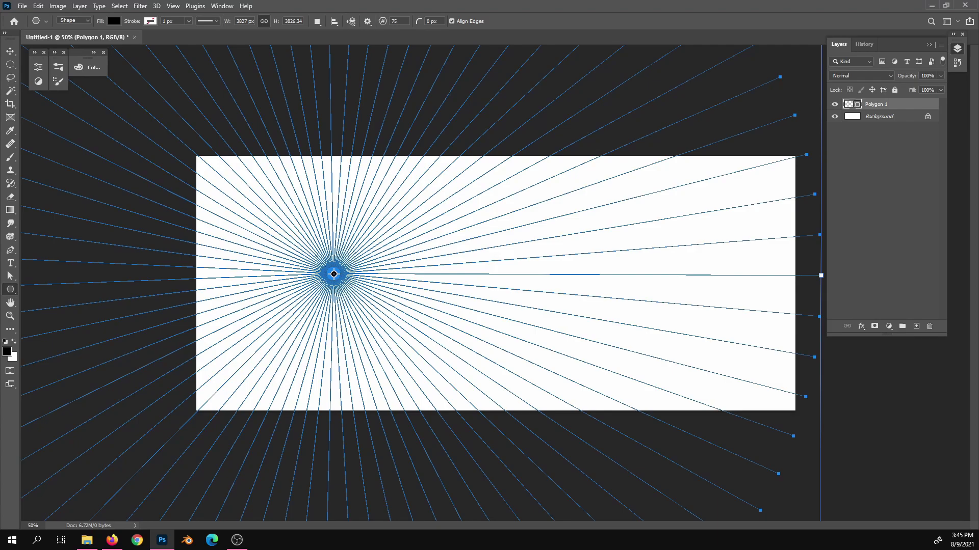
left_click(890, 116)
Delete the test starburst layer and turn on View > Rulers
left_click(929, 327)
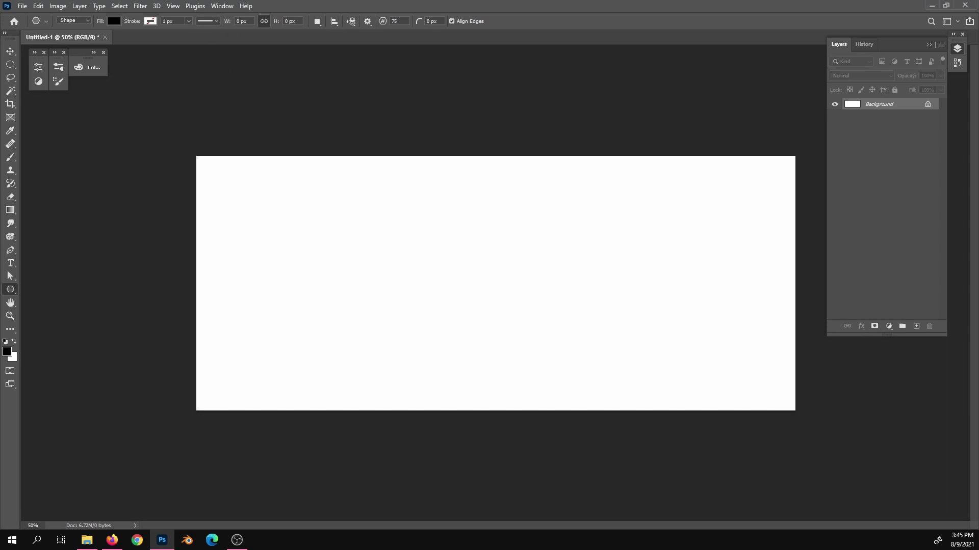
left_click(175, 8)
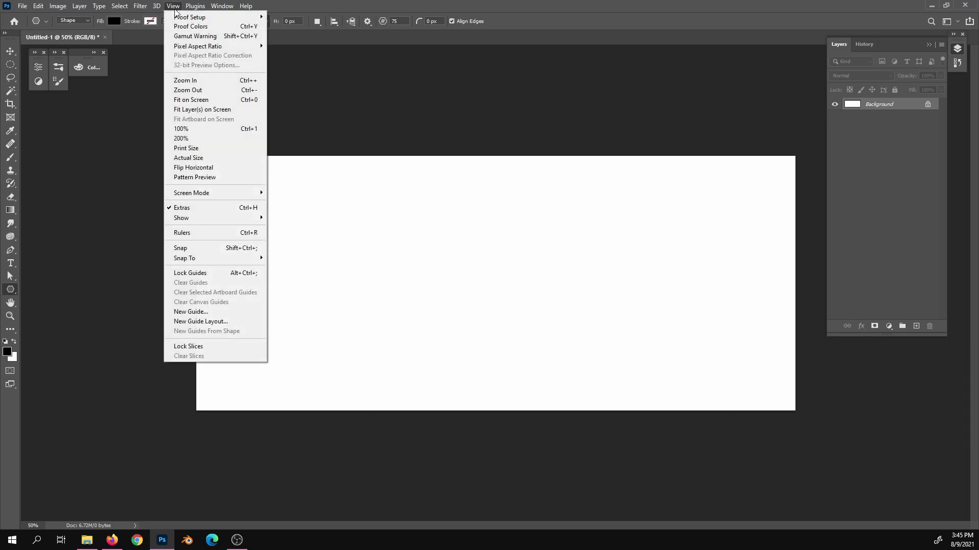
left_click(225, 232)
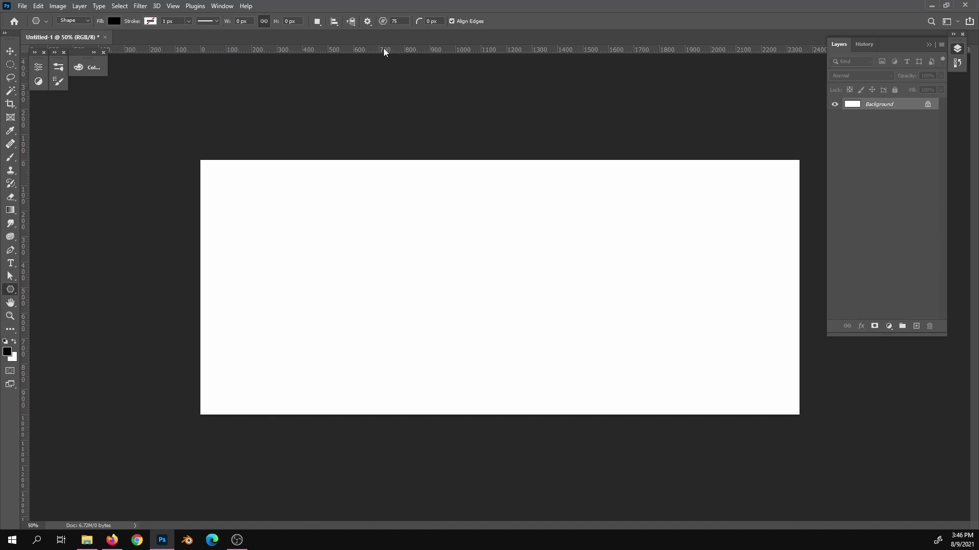
Drag a horizontal guide from the top ruler to just above the canvas middle
left_click_drag(383, 48, 393, 295)
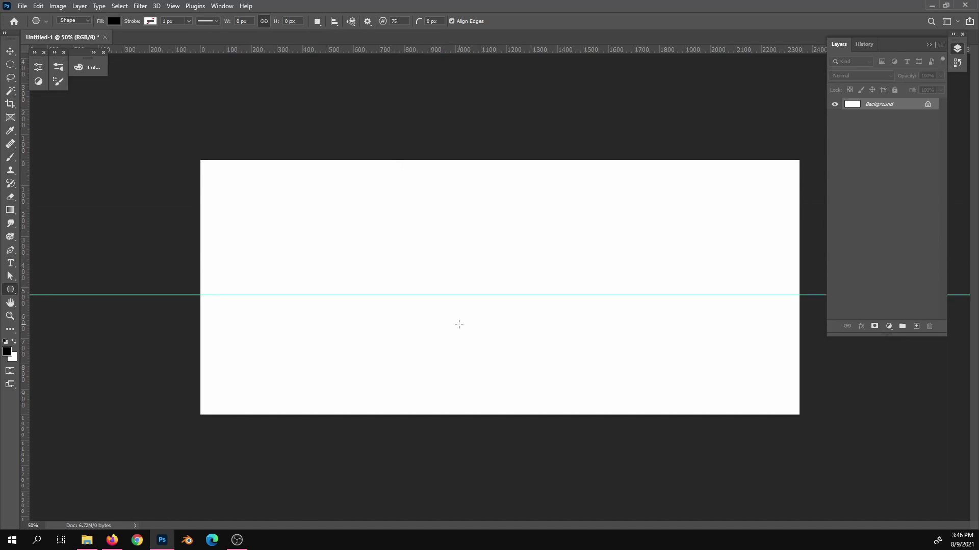
left_click(12, 53)
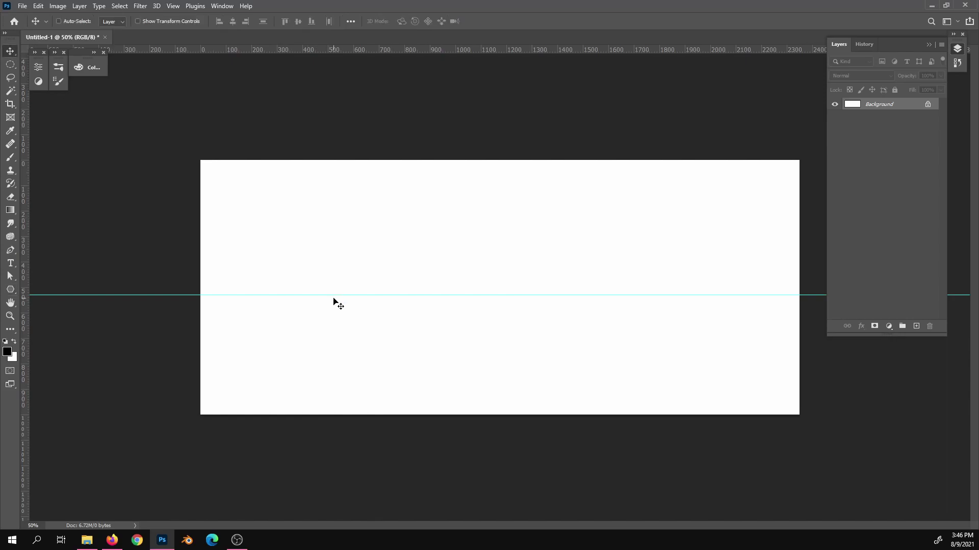
left_click_drag(332, 294, 325, 133)
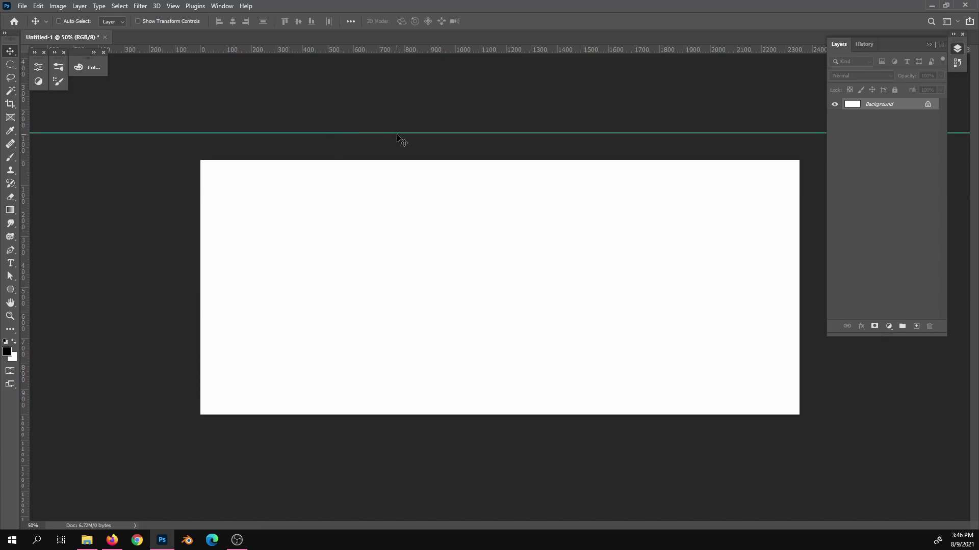
left_click_drag(404, 132, 407, 39)
left_click_drag(475, 50, 494, 281)
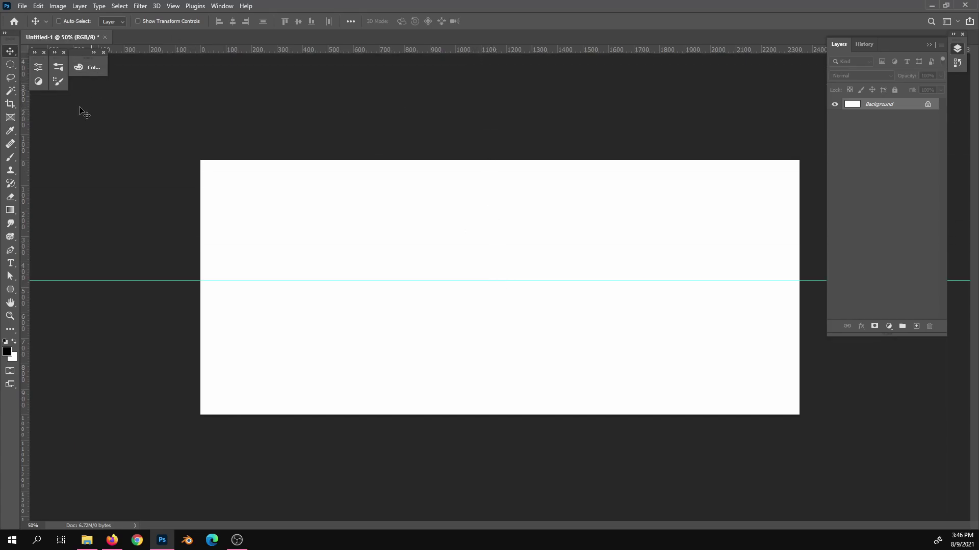
Draw a polygon starburst and move its centre onto the horizon guide
left_click(14, 291)
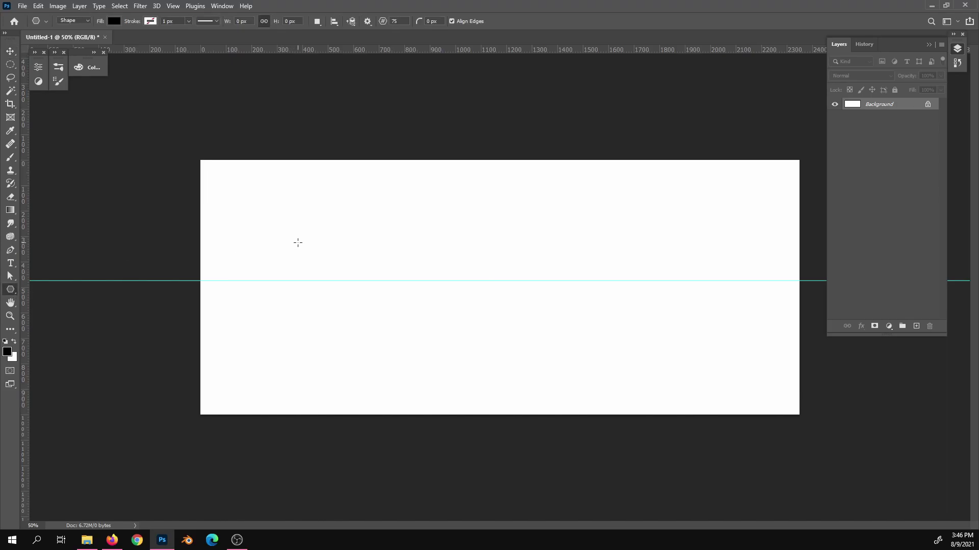
left_click_drag(297, 242, 816, 357)
key("v")
left_click_drag(362, 213, 379, 246)
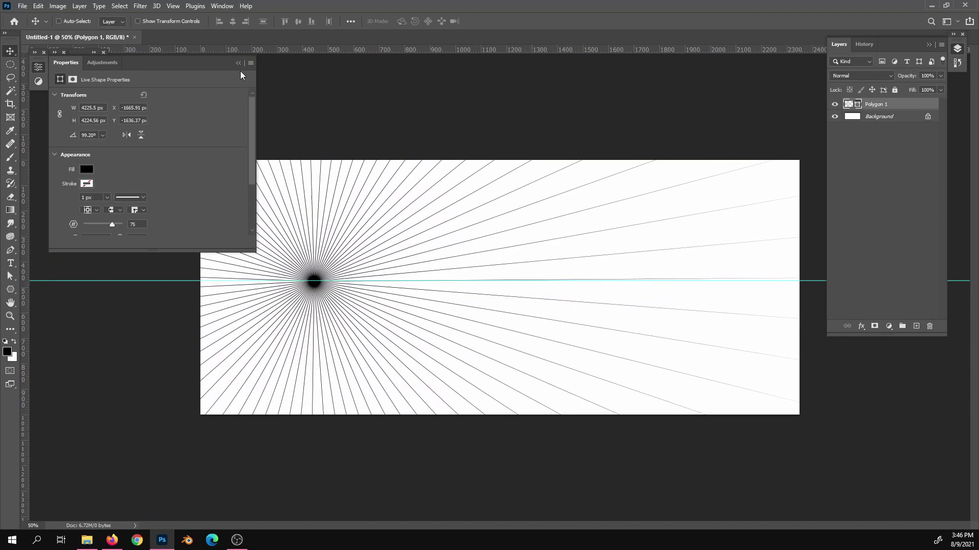
left_click_drag(318, 258, 321, 252)
Enable View > Snap and Snap To Guides, then slide the starburst centre right along the horizon
left_click(174, 6)
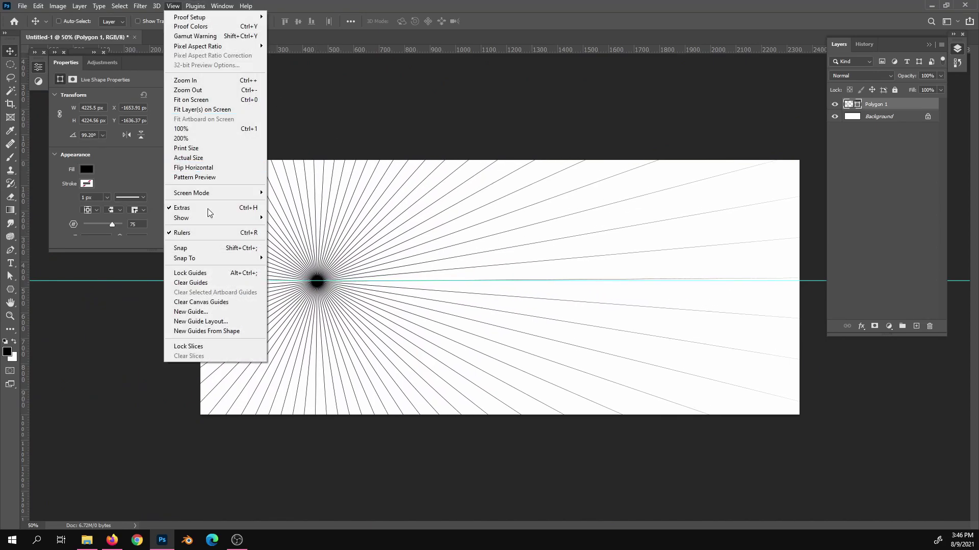
left_click(235, 250)
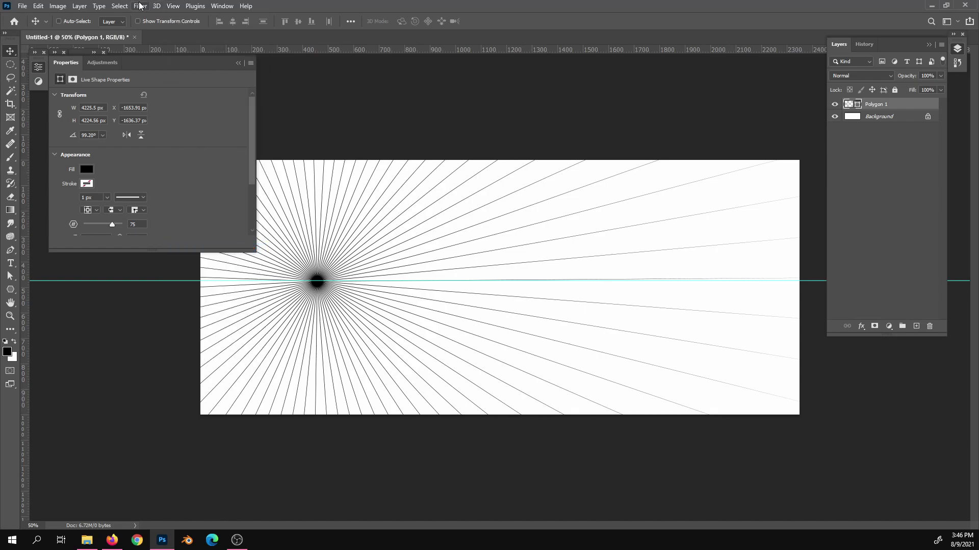
left_click(140, 6)
mouse_move(156, 6)
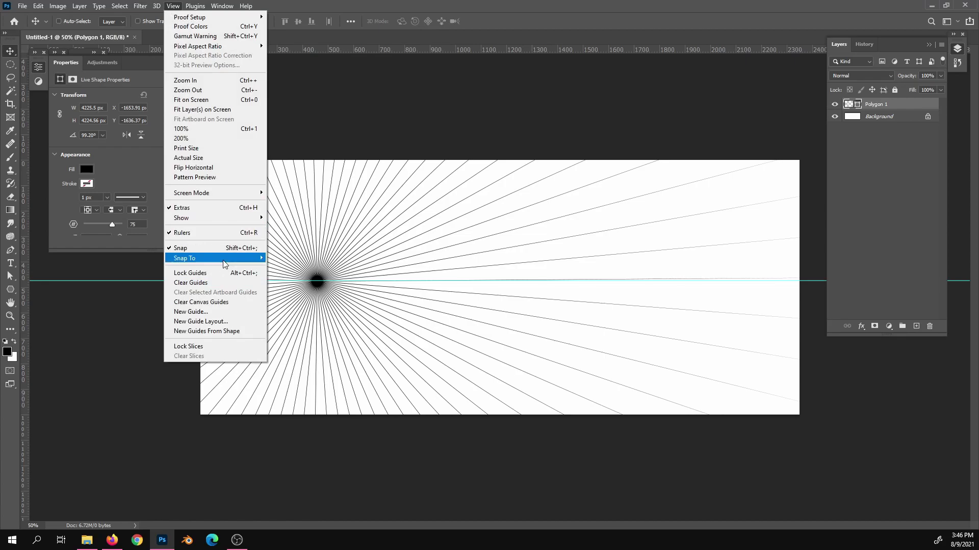
mouse_move(244, 259)
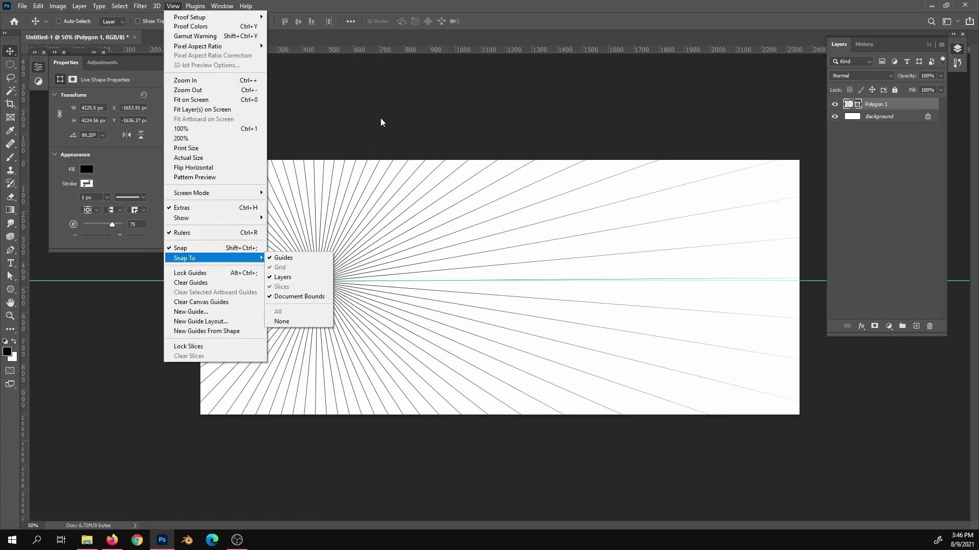
left_click(377, 169)
left_click_drag(362, 236, 640, 254)
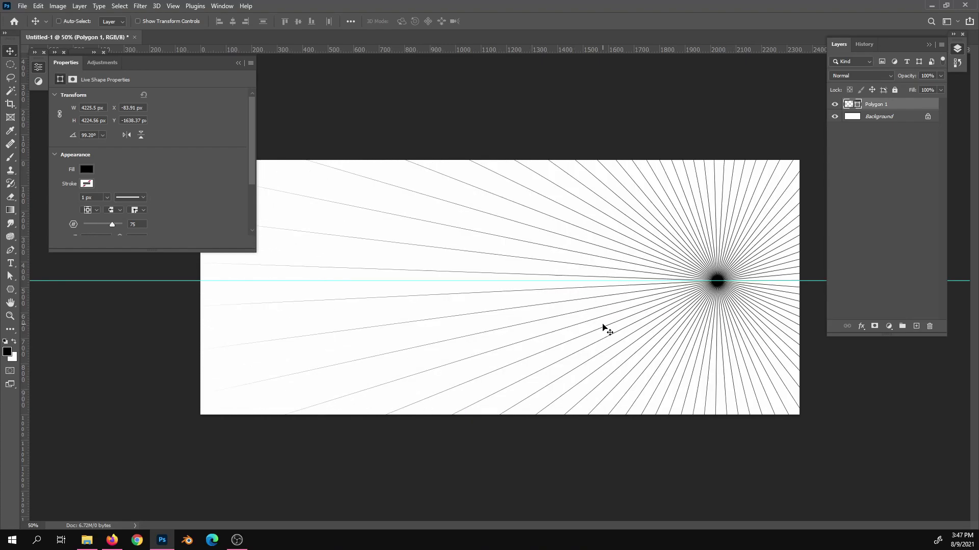
Try 40% opacity on the starburst, revert to 100%, and move its centre to the canvas's left edge
left_click(940, 76)
left_click_drag(940, 88, 912, 90)
left_click(835, 104)
left_click(834, 104)
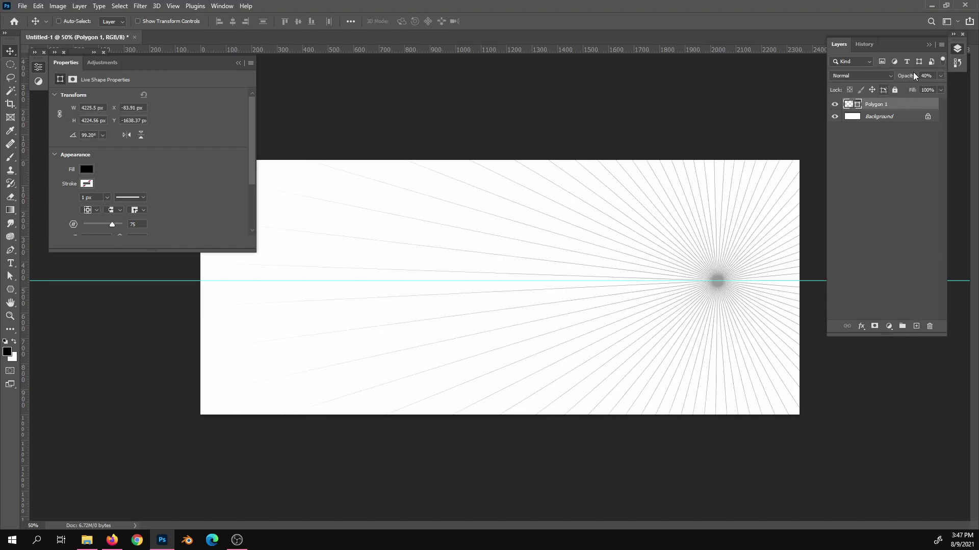
key("ctrl")
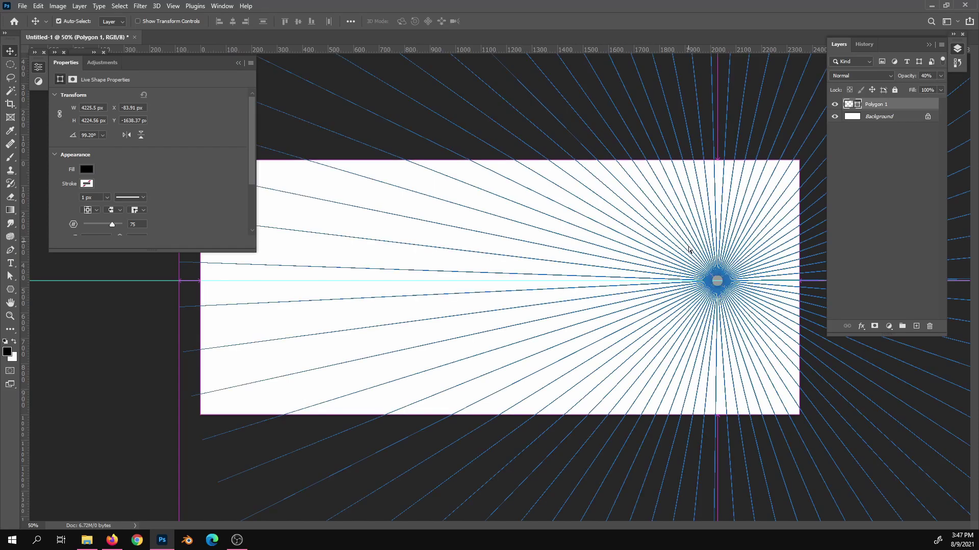
key("ctrl+z")
key("ctrl+z")
key("ctrl+z")
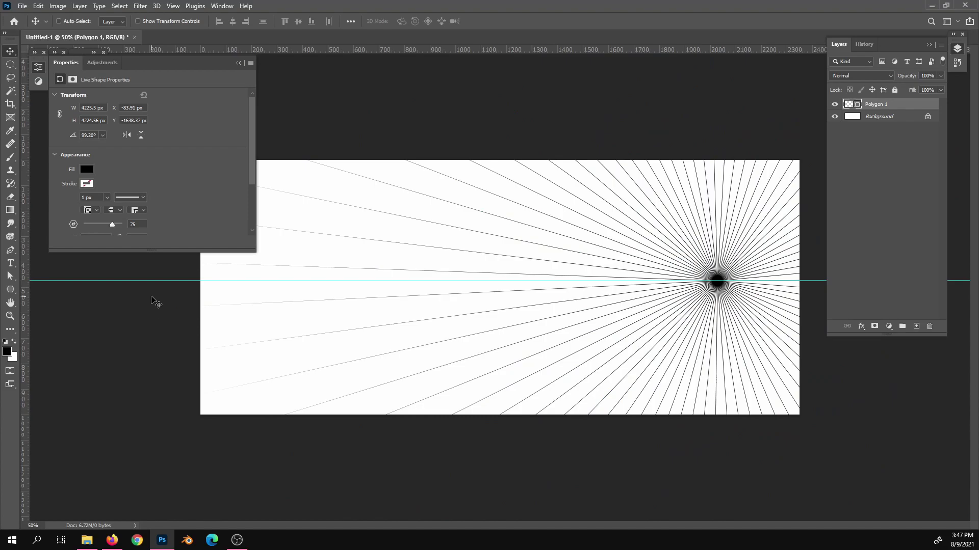
left_click_drag(673, 307, 227, 323)
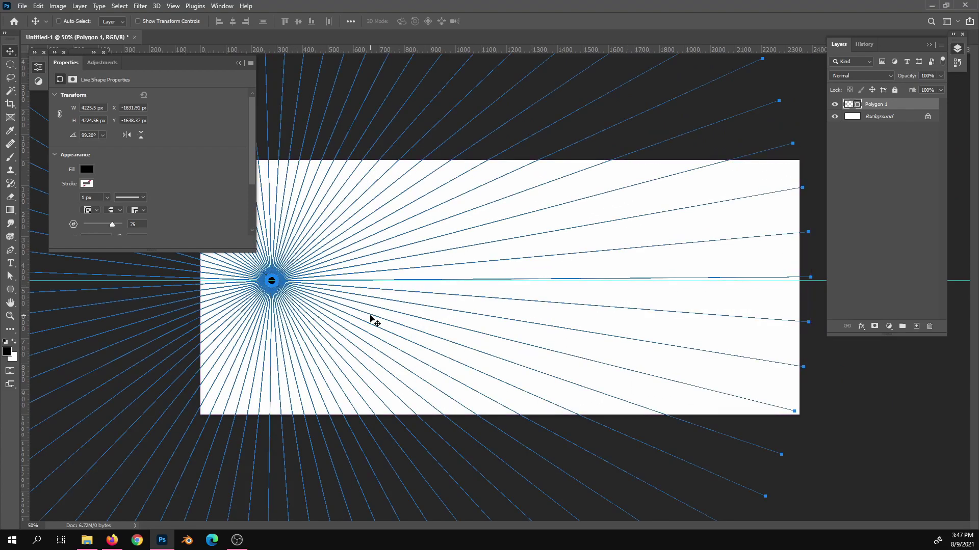
Duplicate the starburst with Ctrl+J and place the copy at the horizon's right end
key("ctrl+j")
left_click_drag(383, 314, 724, 336)
left_click_drag(566, 338, 665, 320)
On a new layer, brush a tall box's vertical edges and base line, then a second box's edge
left_click(916, 327)
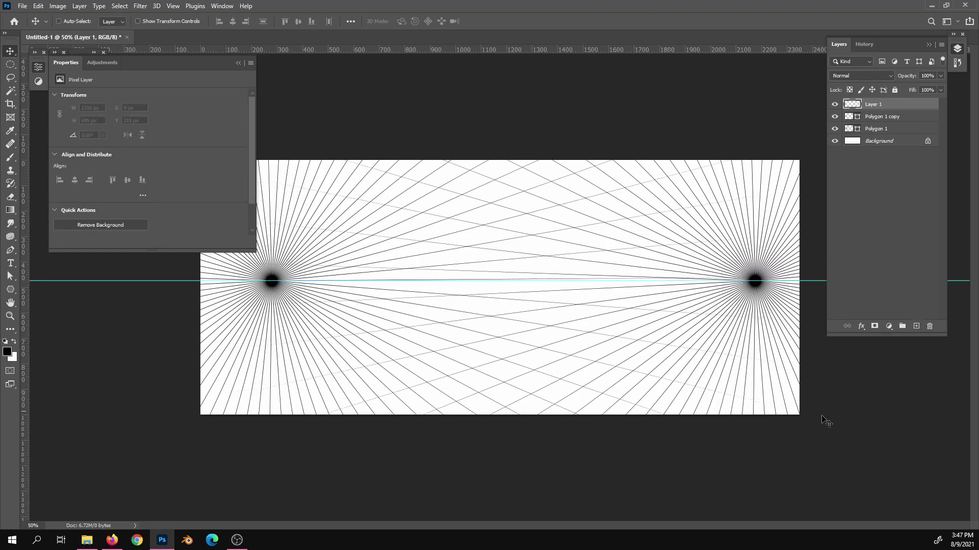
key("b")
mouse_move(534, 249)
left_mouse_down()
mouse_move(537, 371)
mouse_move(579, 390)
mouse_move(598, 203)
mouse_move(578, 200)
mouse_move(612, 226)
mouse_move(622, 365)
left_mouse_up()
left_click_drag(580, 390, 608, 372)
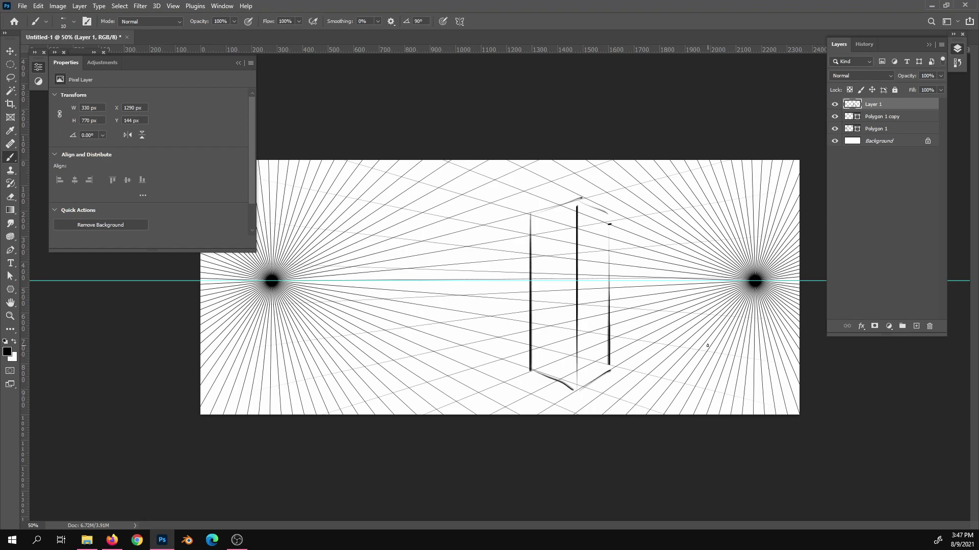
mouse_move(349, 309)
left_mouse_down()
mouse_move(349, 258)
mouse_move(372, 312)
mouse_move(391, 312)
mouse_move(391, 253)
left_mouse_up()
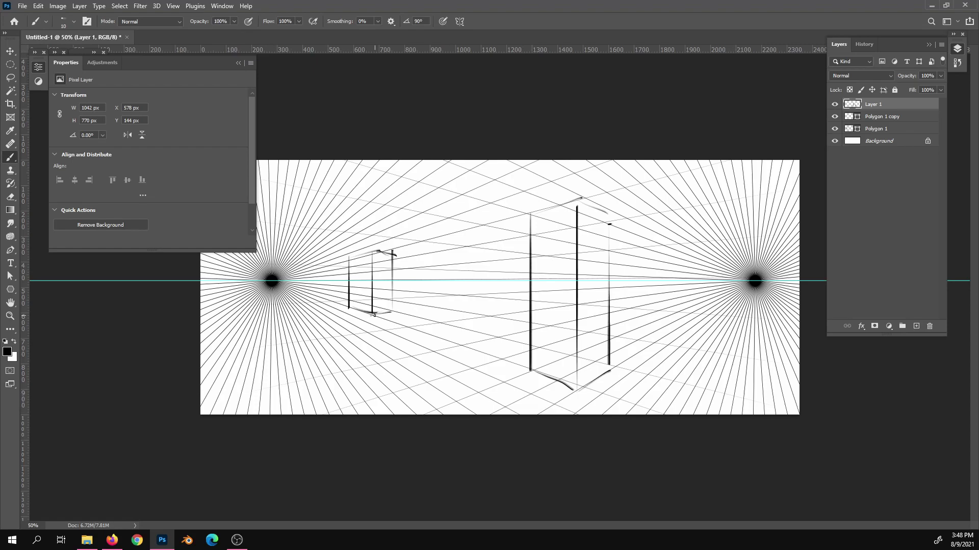
Zoom out, collapse the Properties panel, and delete the box sketch layer
key("z")
left_click(572, 366, "alt")
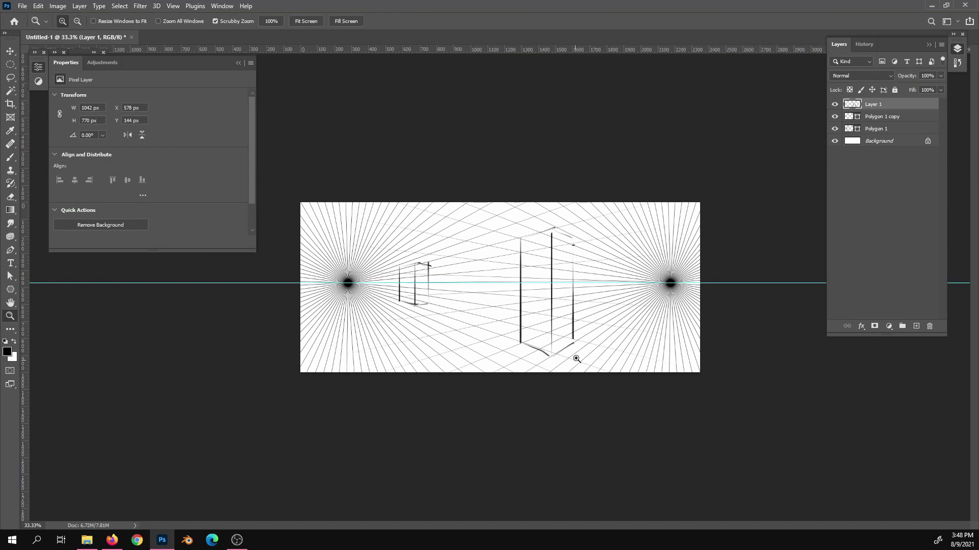
left_click(39, 71)
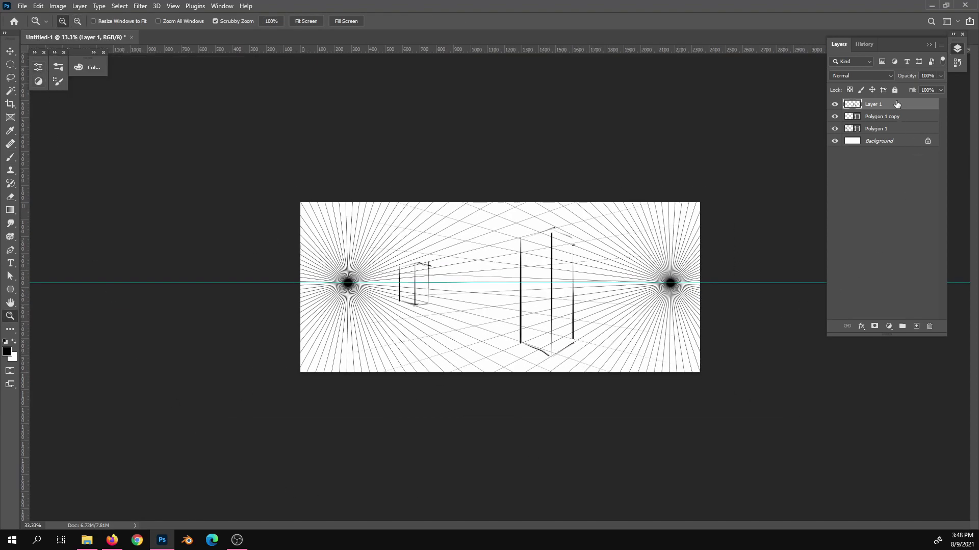
left_click(930, 330)
left_click(703, 383)
Rename Polygon 1 to 'lvp' and Polygon 1 copy to 'rvp', then zoom out to 12.5%
double_click(876, 117)
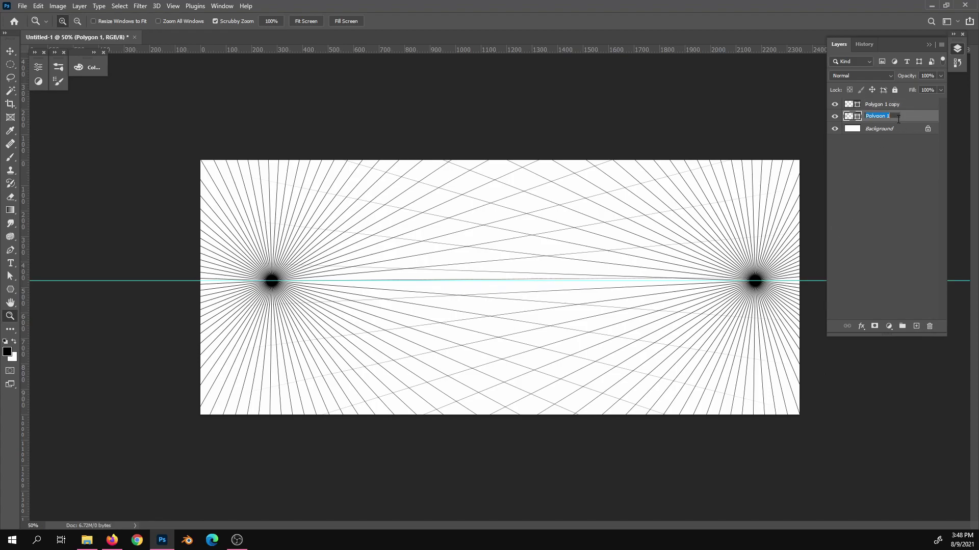
type("lvp")
key("Return")
double_click(882, 105)
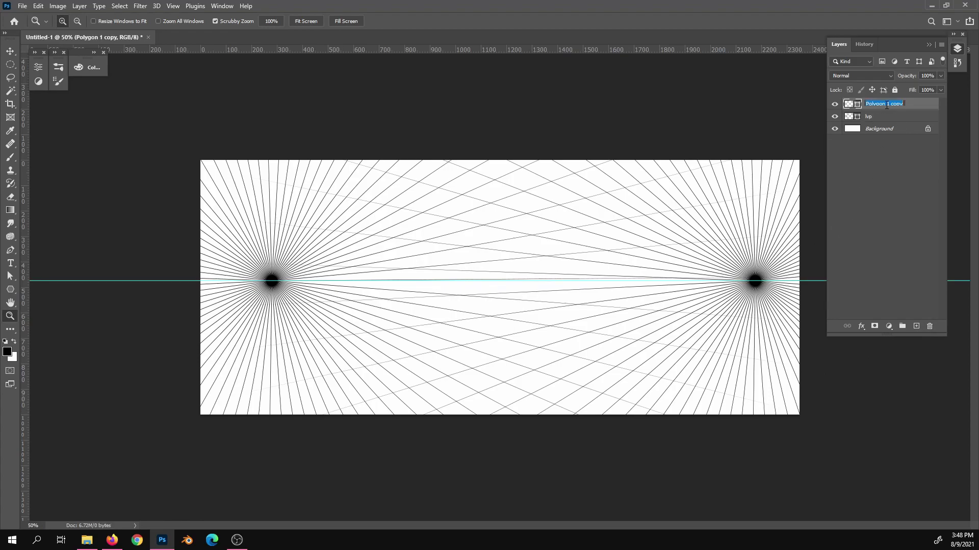
type("rvp")
key("Return")
left_click(914, 113)
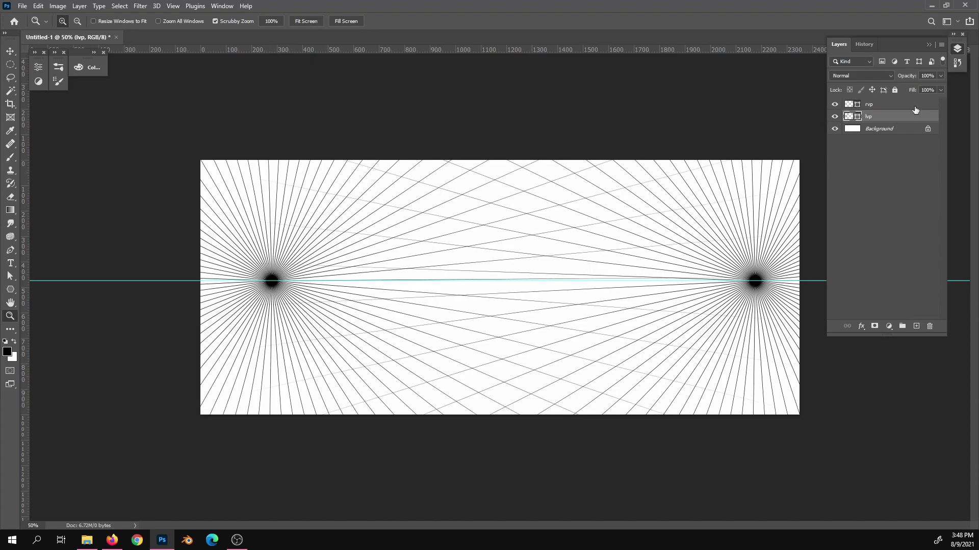
left_click(590, 321, "alt")
left_click(590, 323, "alt")
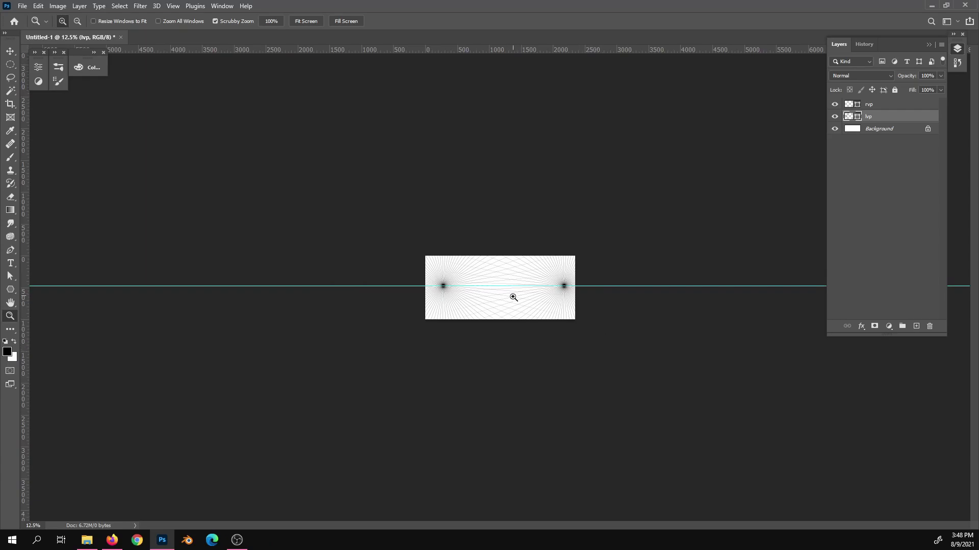
Place a vertical guide far left of the canvas from the left ruler
key("v")
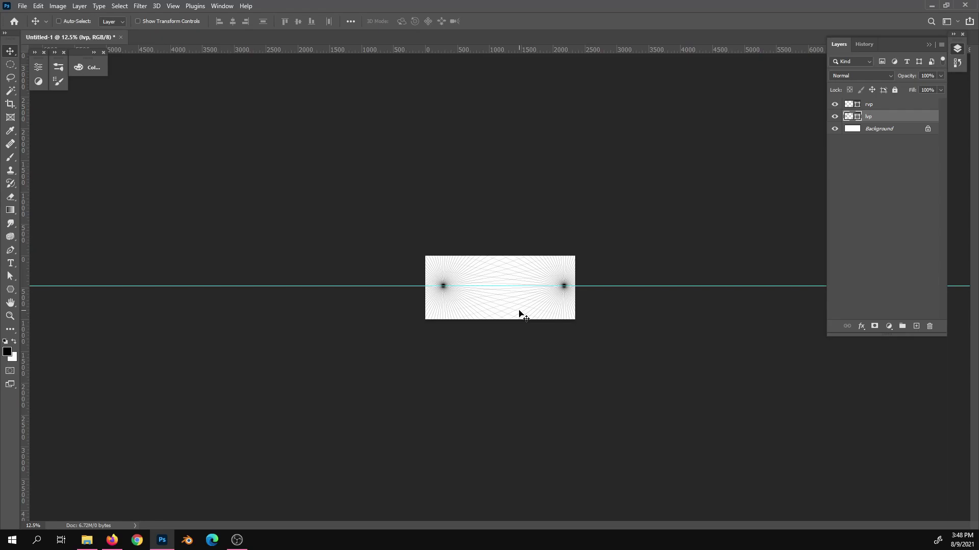
right_click(23, 339)
left_click(29, 362)
left_click_drag(25, 322, 277, 356)
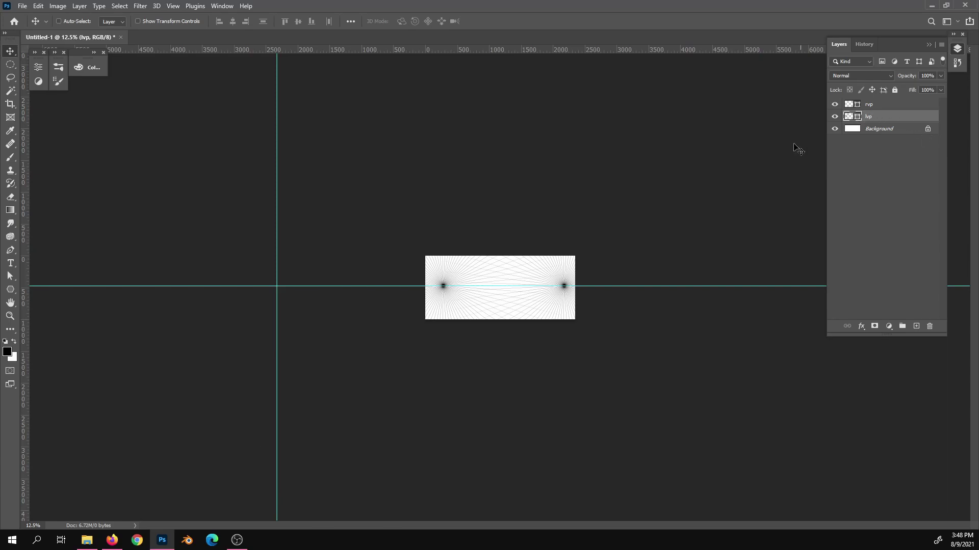
Free-transform the lvp rays onto the far-left guide and scale them up
key("ctrl")
key("ctrl+t")
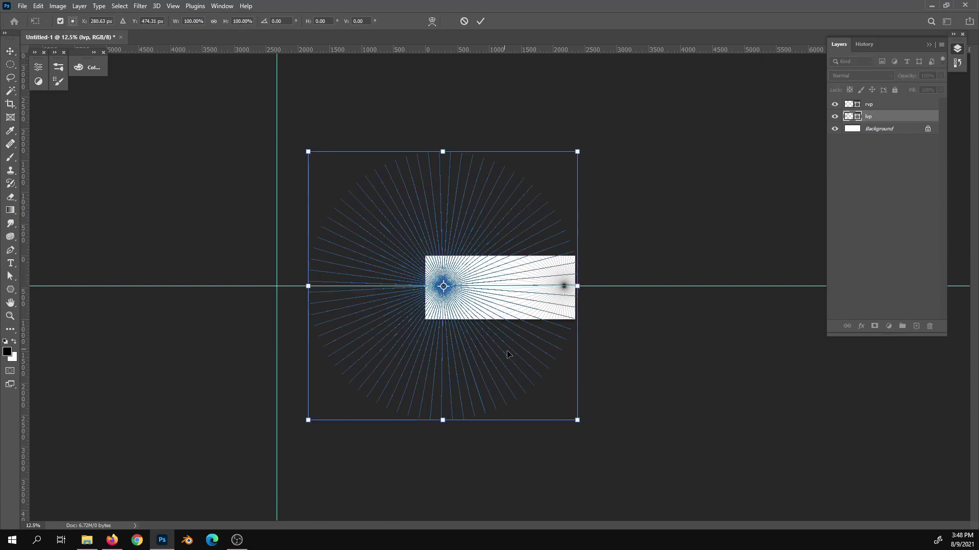
left_click_drag(521, 364, 348, 363)
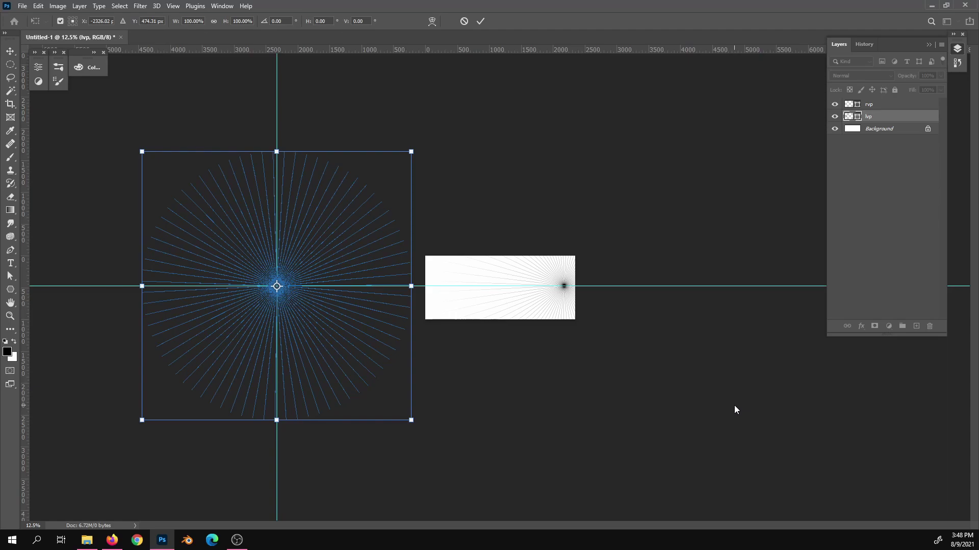
left_click_drag(414, 148, 793, 92)
key("Return")
key("z")
left_click_drag(556, 298, 739, 368)
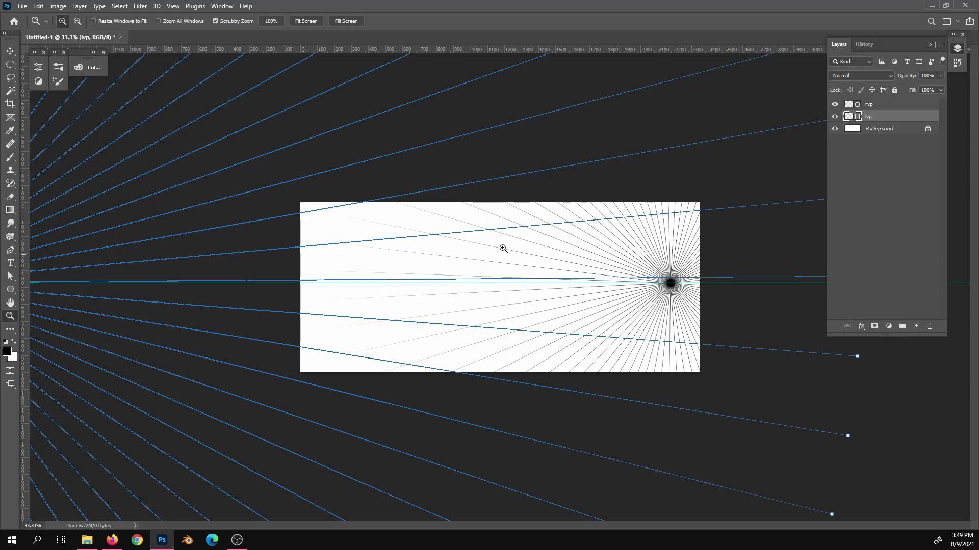
key("alt")
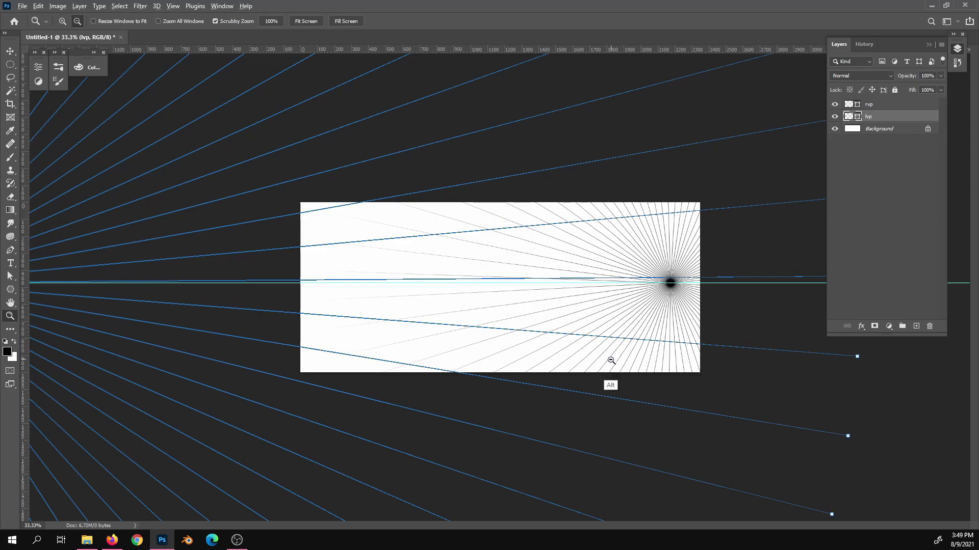
left_click(612, 355, "alt")
left_click(611, 358, "alt")
left_click(613, 360, "alt")
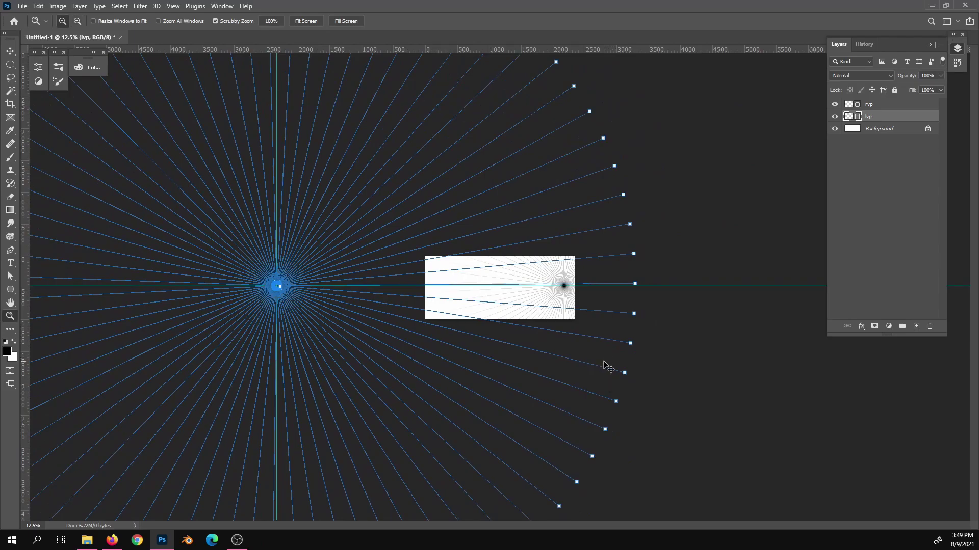
Duplicate the lvp rays and rotate the copy slightly, about 1.71°
left_click(848, 116)
key("ctrl+j")
key("ctrl+t")
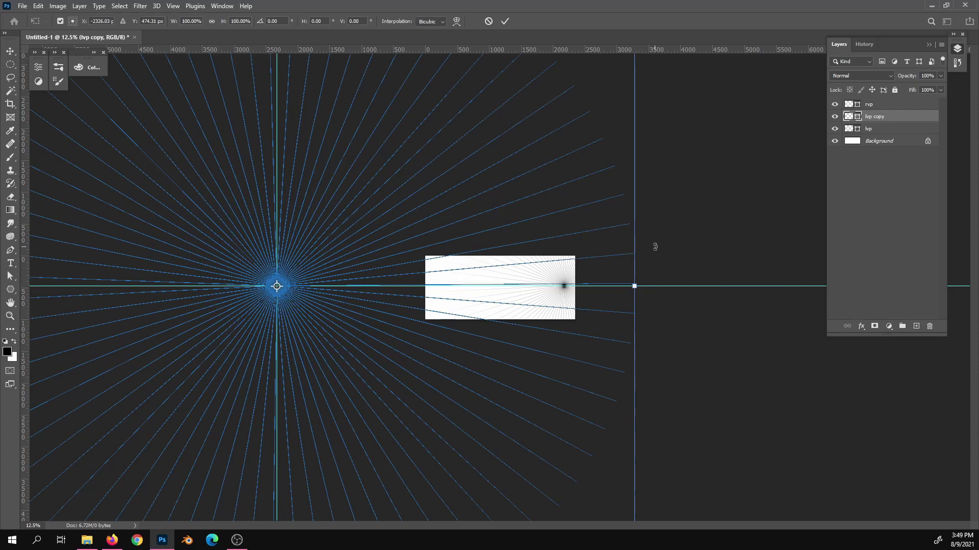
left_click_drag(655, 247, 657, 258)
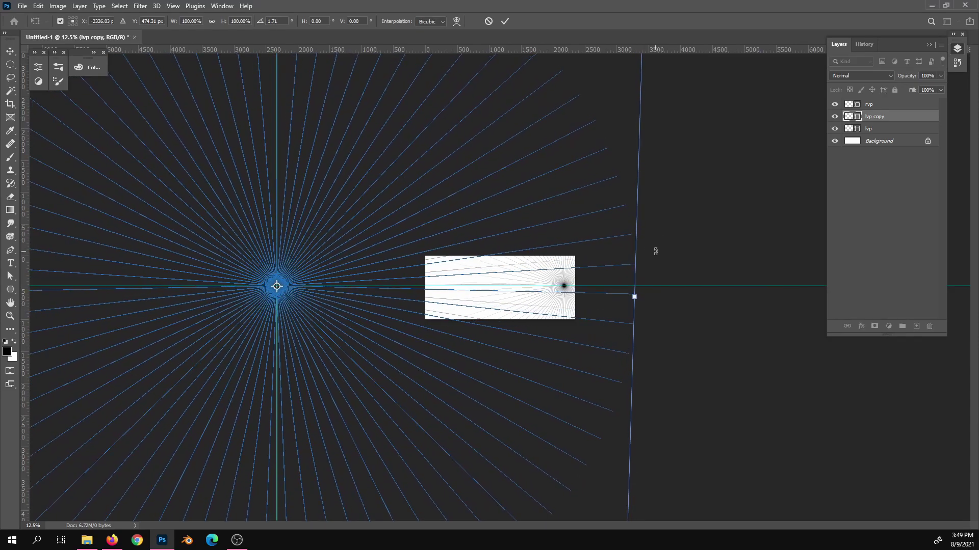
key("Return")
key("ctrl+plus")
key("ctrl+plus")
key("ctrl+plus")
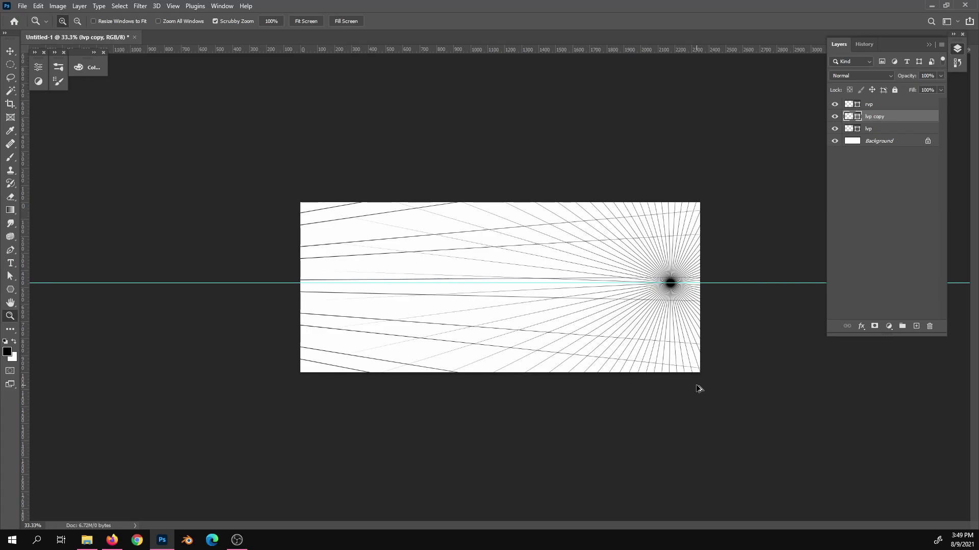
Add another offset copy and merge the three rays layers into lvp copy 2
left_click_drag(699, 389, 697, 387)
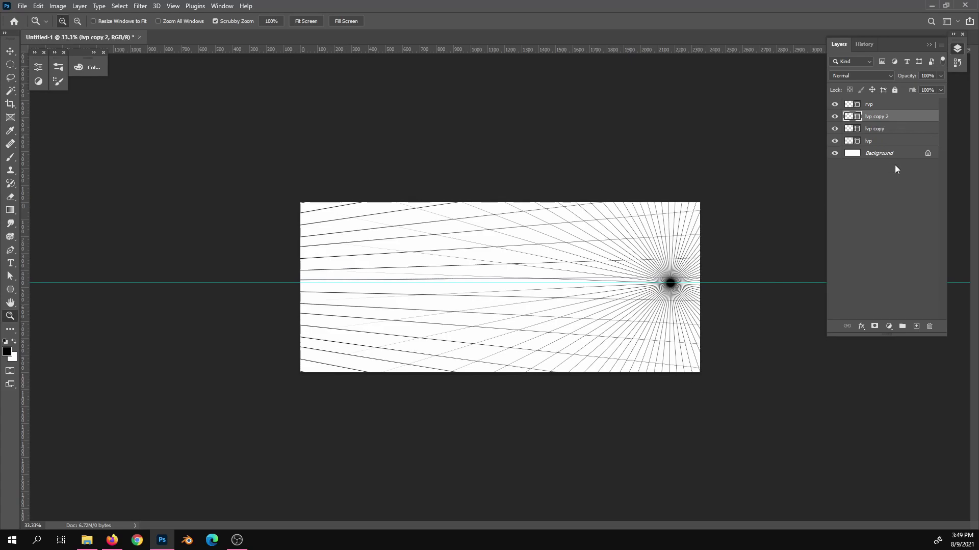
left_click(835, 118)
left_click(835, 118)
left_click(876, 144, "shift")
key("ctrl+e")
left_click(835, 116)
left_click(835, 117)
key("ctrl+t")
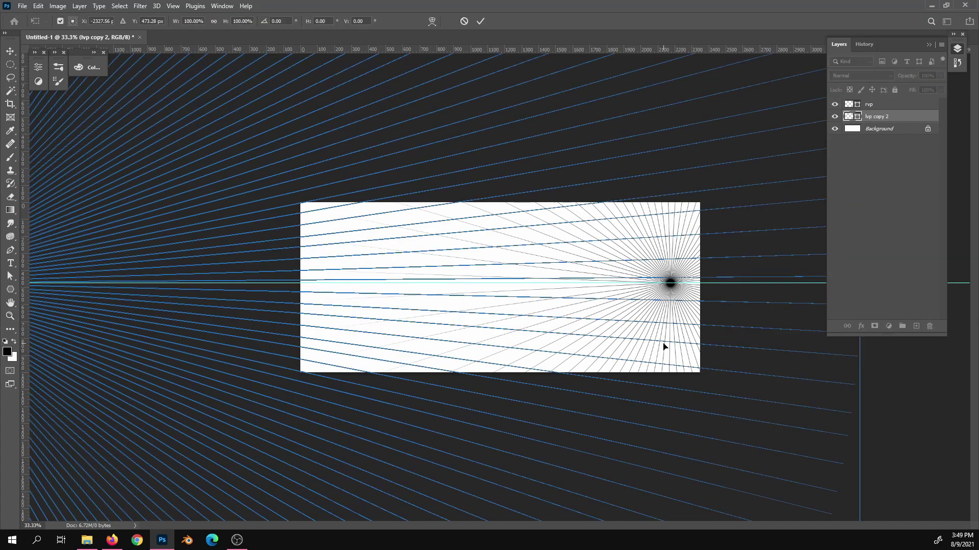
key("Escape")
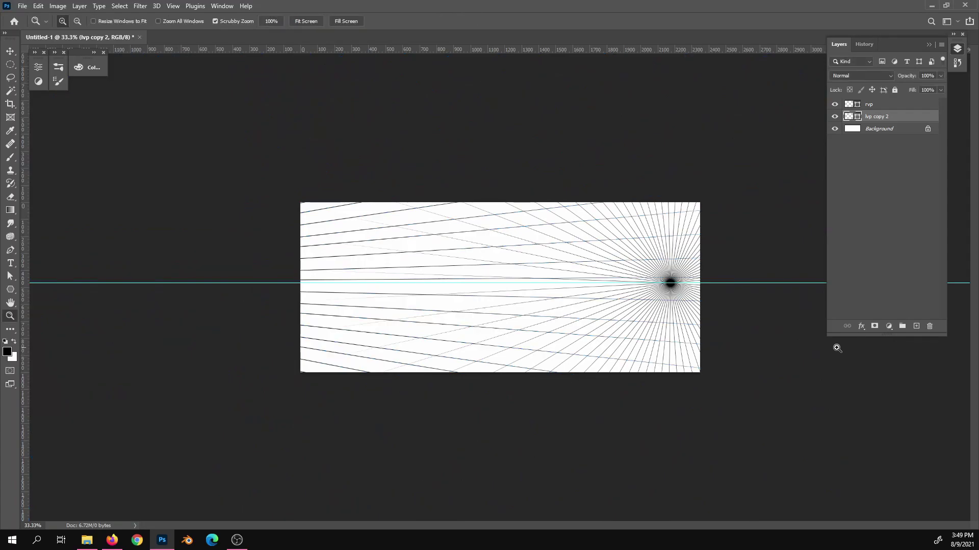
Rename lvp copy 2 to 'lvp' and zoom the canvas to 50%
double_click(878, 117)
type("lvp")
key("Return")
key("alt")
left_click(636, 312)
Add a top layer, brush trial strokes, and undo them all with Ctrl+Z
left_click(916, 326)
left_click_drag(885, 119, 884, 102)
key("b")
key("shift")
mouse_move(394, 232)
left_mouse_down()
mouse_move(409, 361)
mouse_move(460, 374)
mouse_move(466, 229)
mouse_move(414, 232)
left_mouse_up()
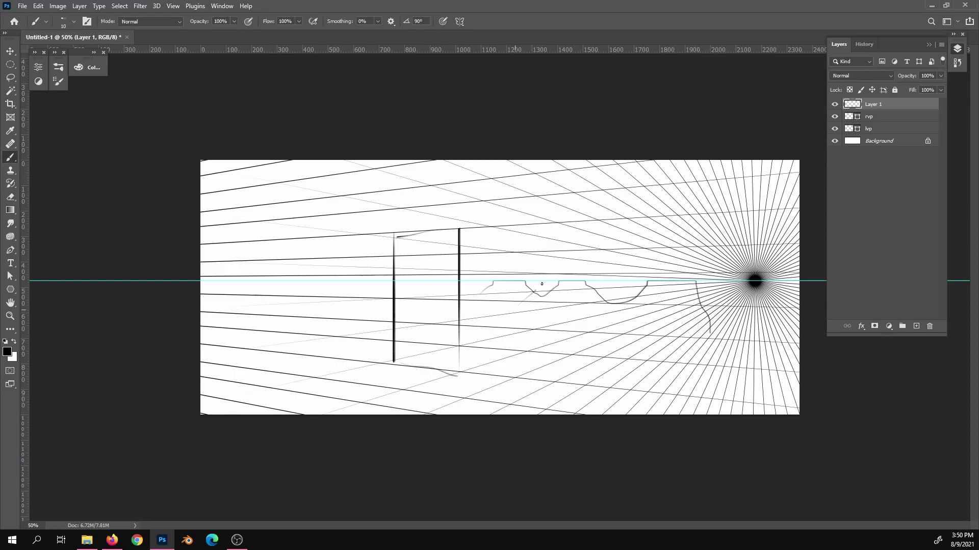
mouse_move(543, 282)
left_mouse_down()
mouse_move(597, 293)
mouse_move(659, 270)
mouse_move(687, 292)
left_mouse_up()
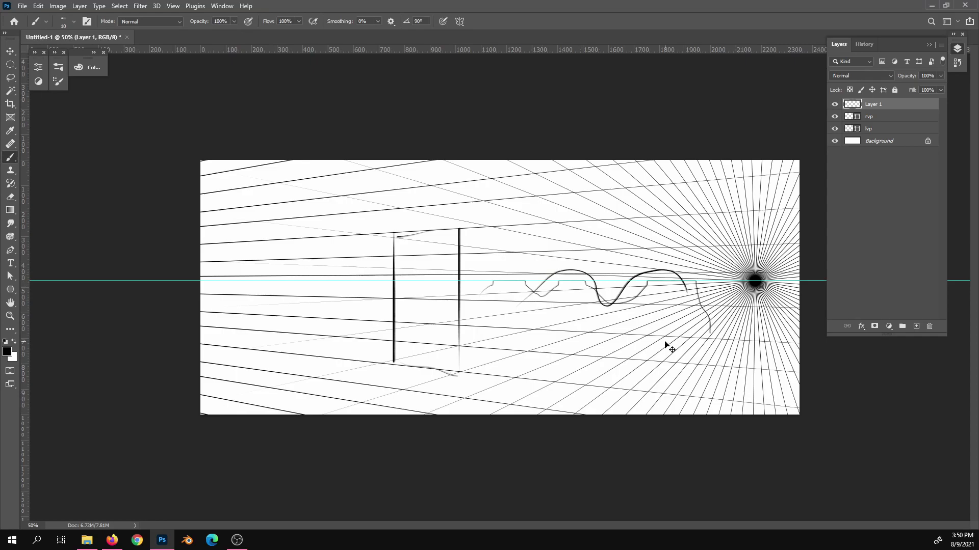
key("ctrl+z")
key("ctrl+z")
key("ctrl+z")
key("ctrl+z")
key("ctrl+z")
key("ctrl+z")
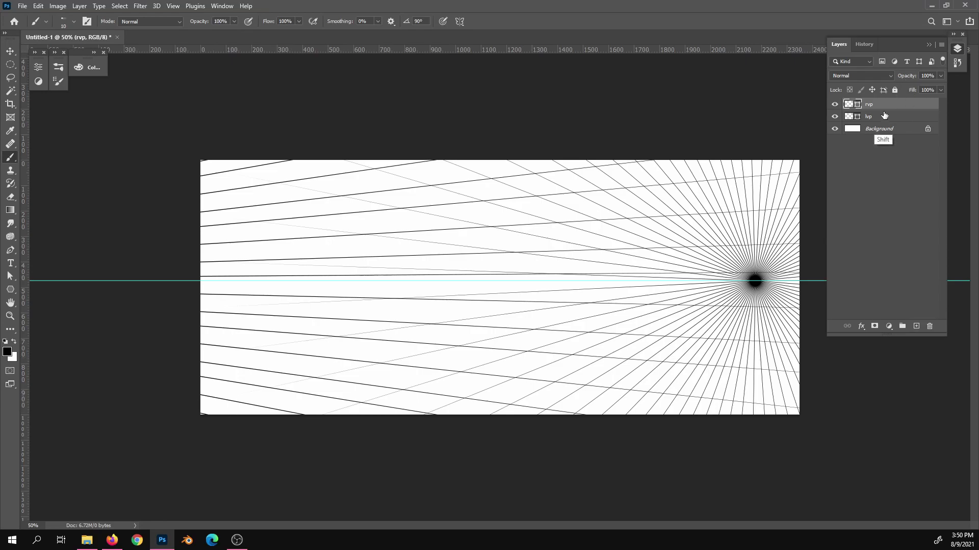
Group lvp and rvp into a group named 'persp' at about 40% opacity
left_click(900, 116, "ctrl")
key("ctrl+g")
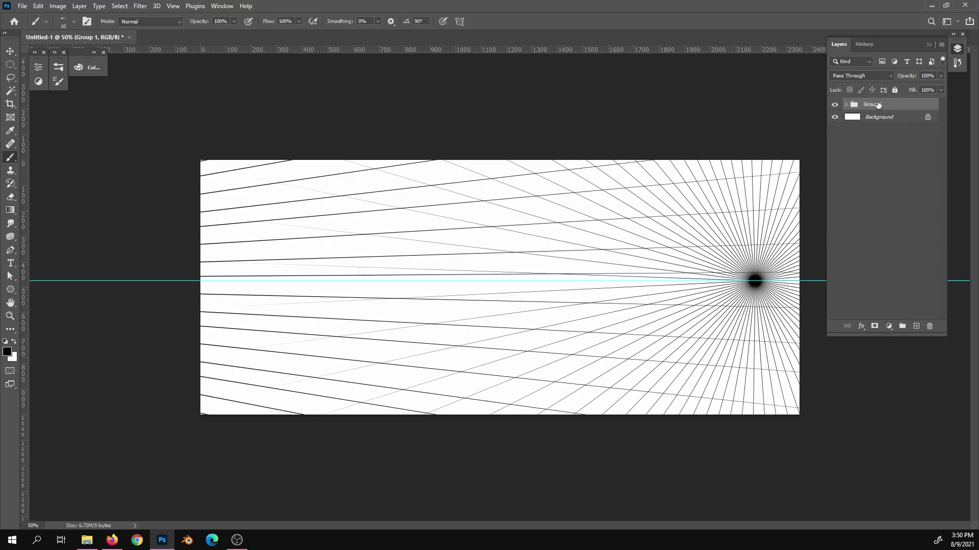
double_click(873, 104)
type("persp")
key("Return")
left_click(941, 77)
left_click_drag(936, 87, 912, 87)
On a new layer, sketch a long hill line, two river banks and a jagged lower-right mountain
key("ctrl+shift+alt+n")
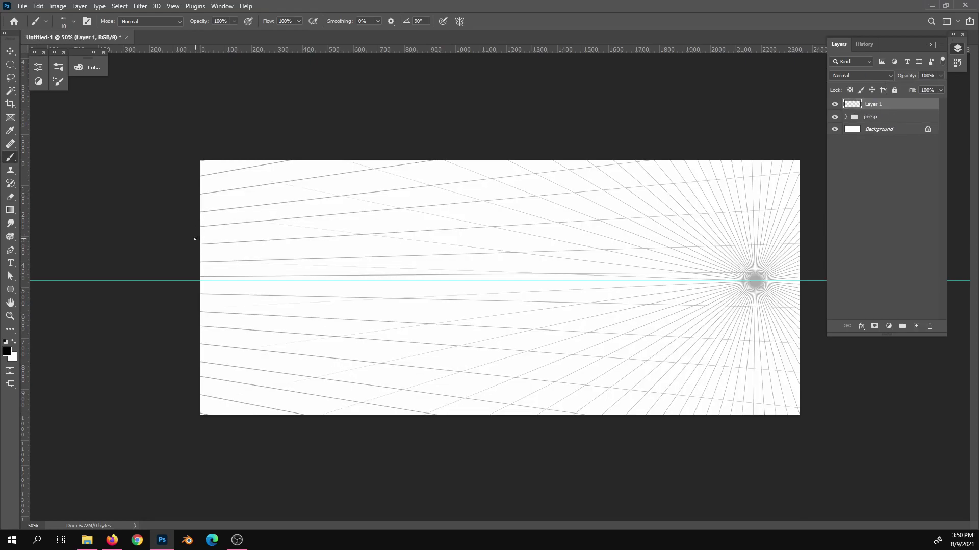
mouse_move(207, 228)
left_mouse_down()
mouse_move(305, 202)
mouse_move(408, 237)
mouse_move(525, 242)
mouse_move(617, 263)
mouse_move(688, 270)
mouse_move(801, 258)
left_mouse_up()
mouse_move(709, 279)
left_mouse_down()
mouse_move(429, 292)
mouse_move(797, 287)
left_mouse_up()
mouse_move(639, 294)
left_mouse_down()
mouse_move(481, 350)
mouse_move(200, 403)
left_mouse_up()
mouse_move(515, 422)
left_mouse_down()
mouse_move(530, 328)
mouse_move(767, 289)
left_mouse_up()
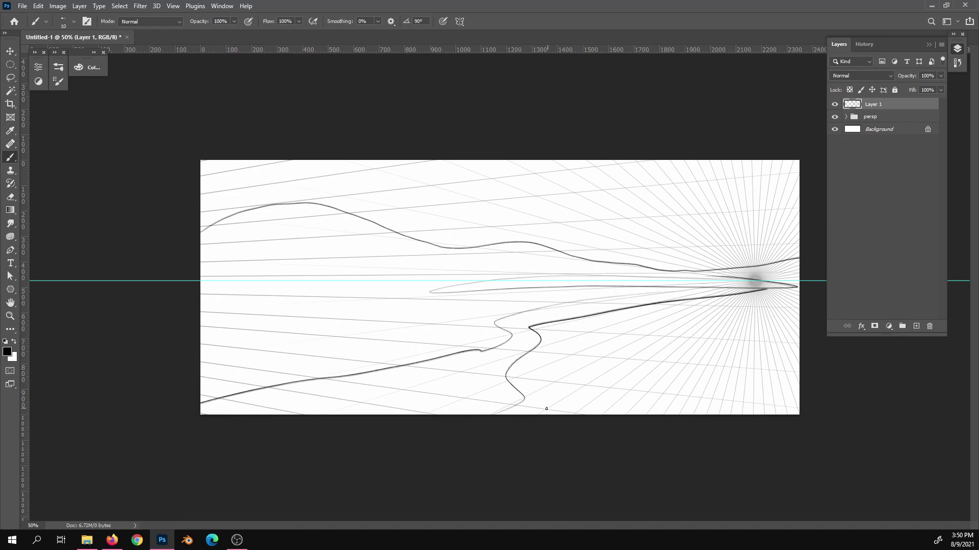
mouse_move(571, 381)
left_mouse_down()
mouse_move(644, 360)
mouse_move(682, 363)
left_mouse_up()
left_click_drag(721, 306, 760, 303)
Add mid-canvas, left, distant and right-side ridges and small peaks to the landscape
mouse_move(493, 322)
left_mouse_down()
mouse_move(417, 287)
mouse_move(371, 291)
left_mouse_up()
mouse_move(358, 292)
left_mouse_down()
mouse_move(326, 275)
mouse_move(255, 272)
left_mouse_up()
left_click_drag(334, 355, 201, 337)
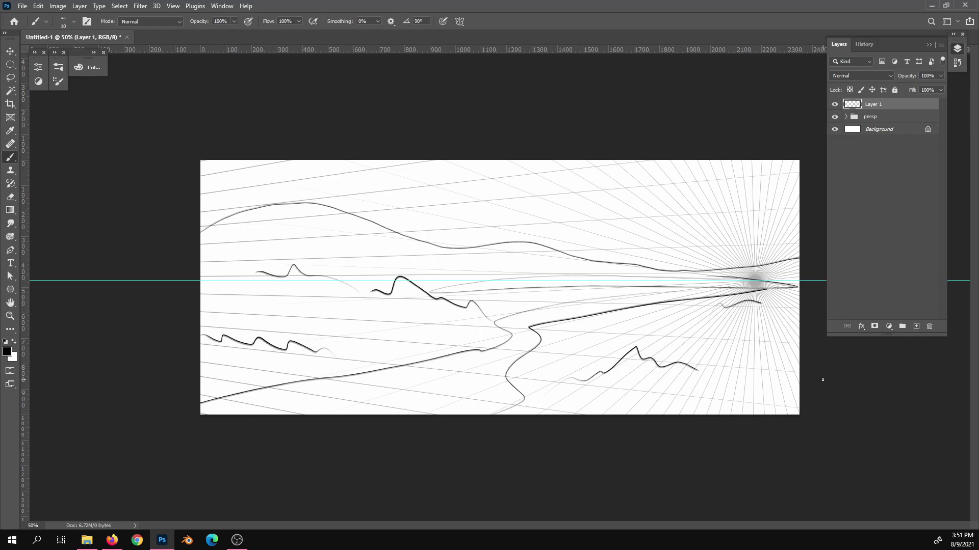
left_click_drag(547, 395, 589, 403)
left_click_drag(445, 165, 630, 225)
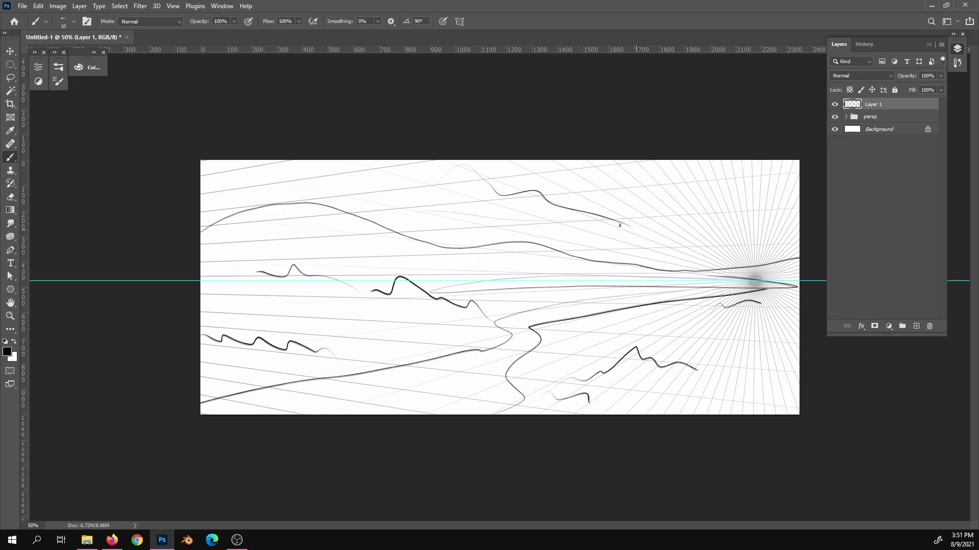
left_click_drag(534, 222, 411, 229)
left_click_drag(775, 217, 801, 199)
left_click_drag(710, 217, 727, 210)
left_click_drag(244, 280, 203, 294)
left_click_drag(704, 349, 778, 336)
left_click_drag(589, 357, 510, 383)
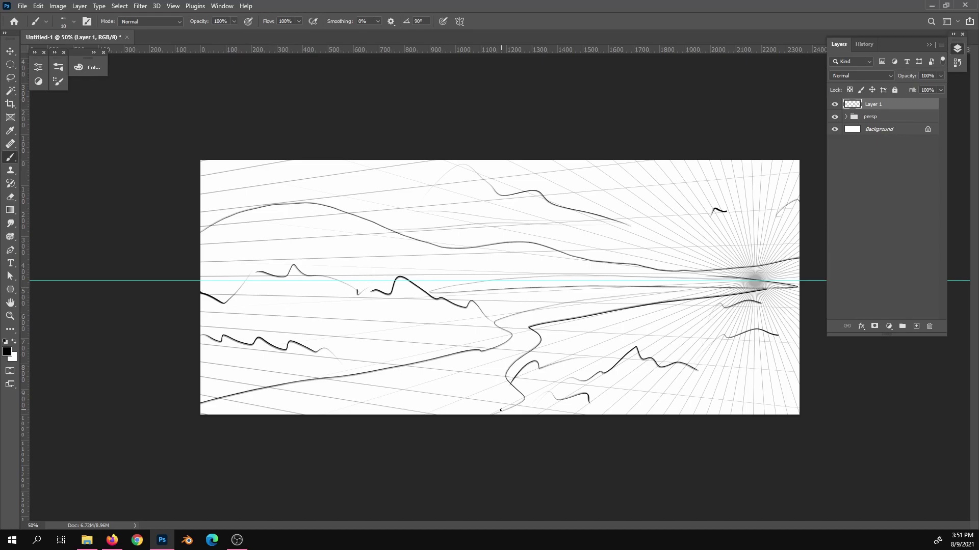
Group the sketch and perspective grid layers into a group named v1
left_click(882, 118, "ctrl")
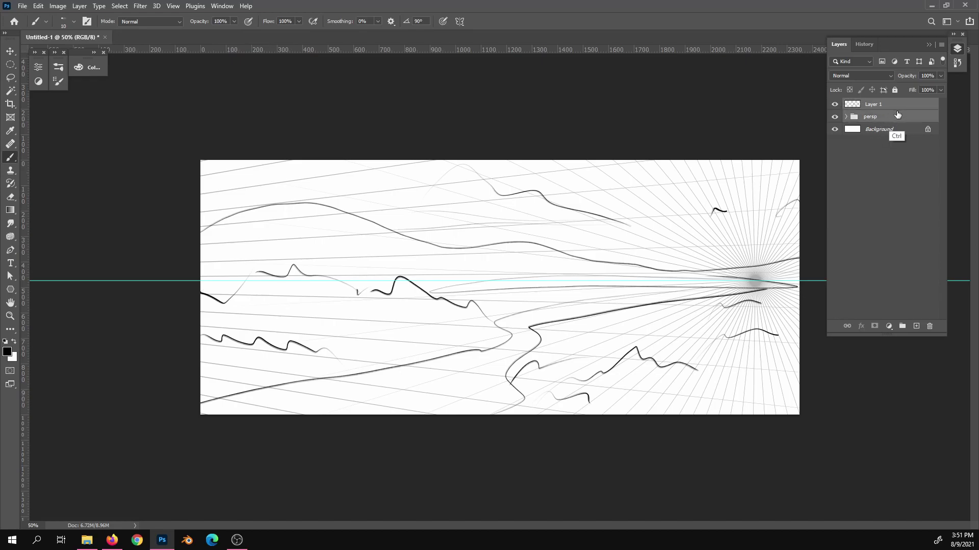
key("ctrl+g")
double_click(882, 105)
type("v1")
key("Return")
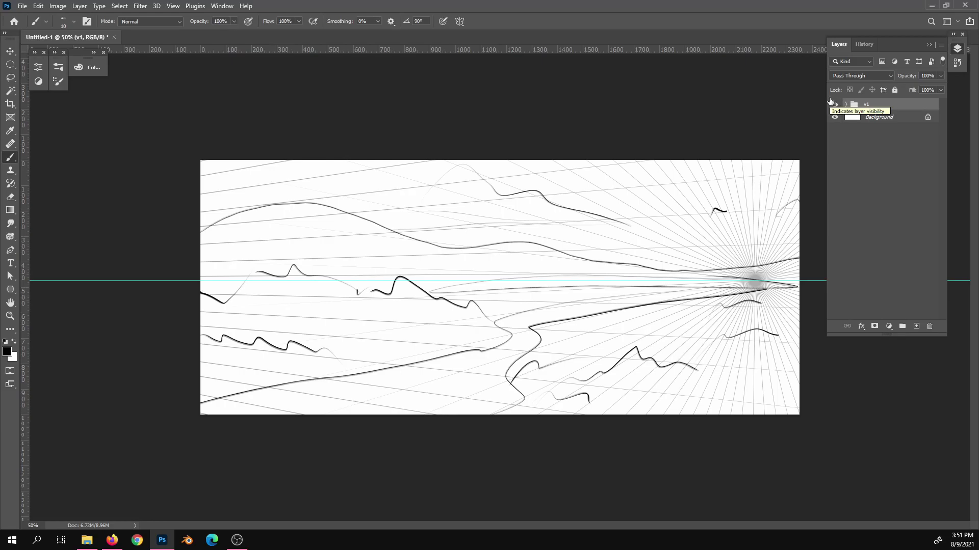
Duplicate the v1 group as v2 and delete the copied sketch strokes from it
left_click_drag(881, 104, 916, 325)
double_click(881, 103)
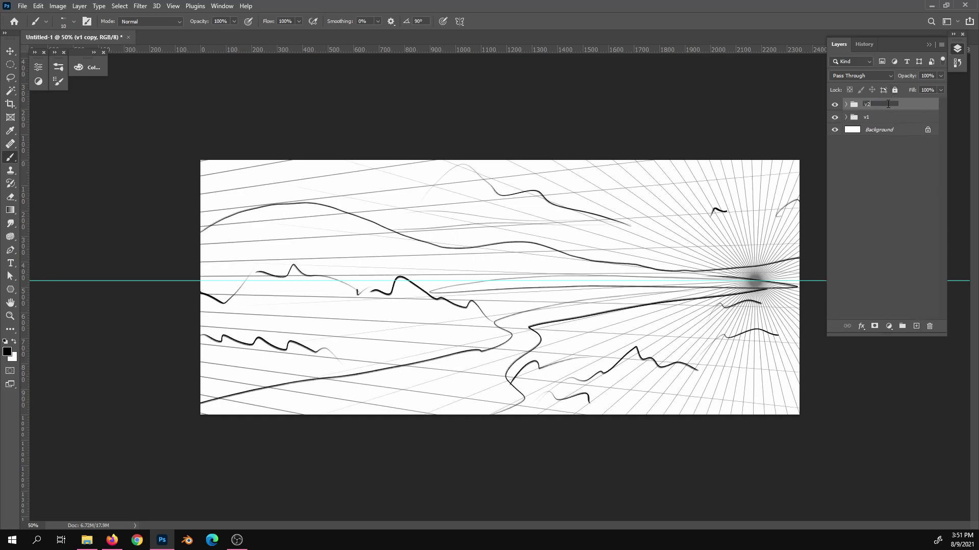
type("v2")
key("Return")
key("alt+bracketleft")
key("ctrl+comma")
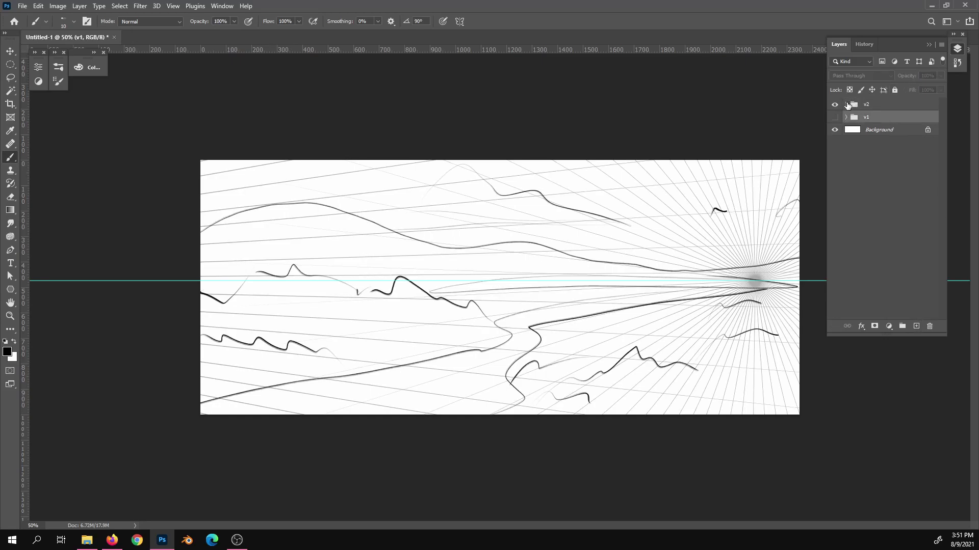
left_click(846, 104)
left_click_drag(882, 116, 929, 326)
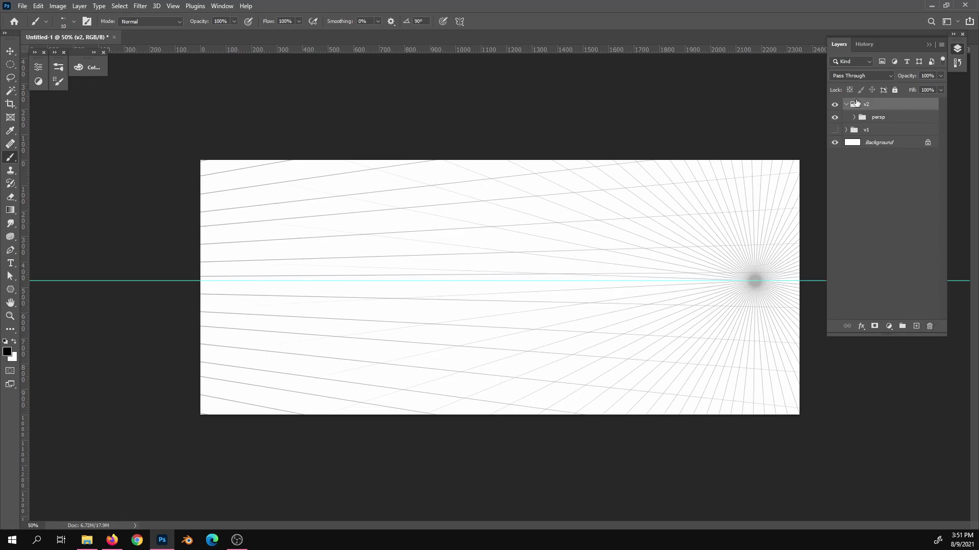
Rename the groups to v1Center and v2High
left_click(880, 117)
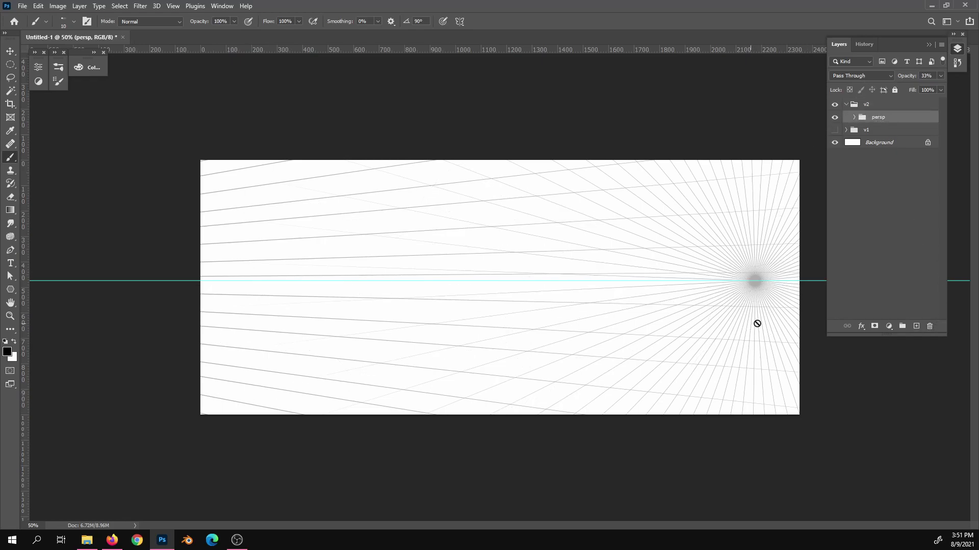
key("v")
double_click(867, 129)
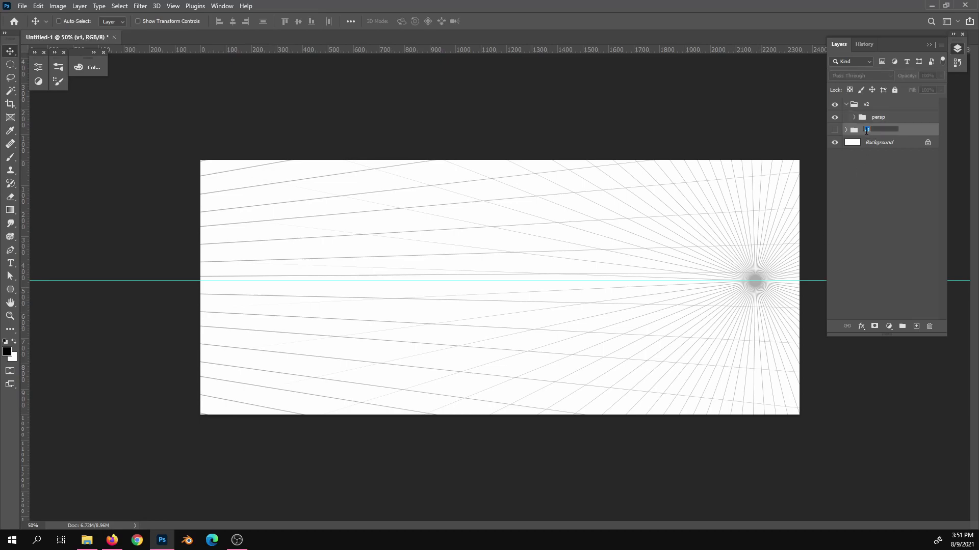
type("Center")
key("Return")
double_click(874, 103)
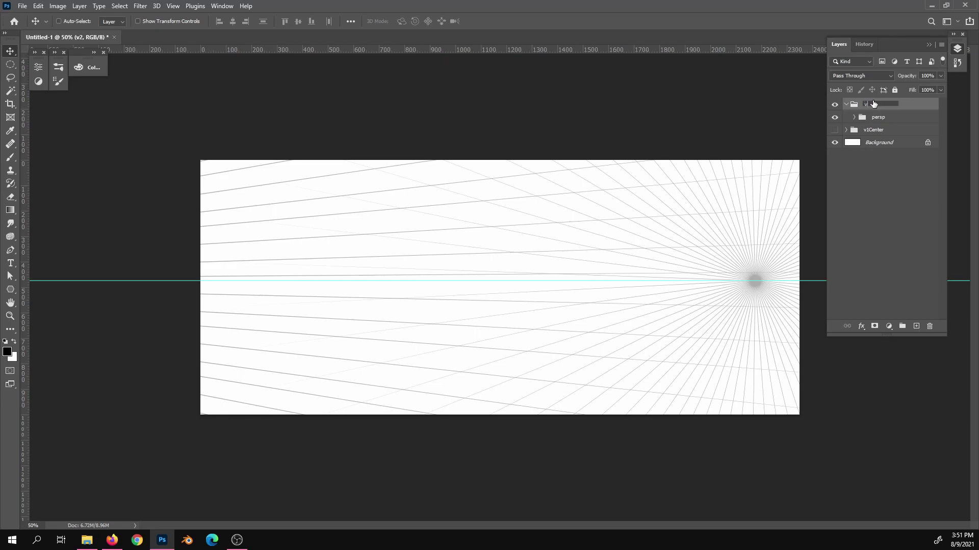
type("High")
Raise the v2High perspective grid toward the top and mark the new horizon with a guide
left_click(886, 117)
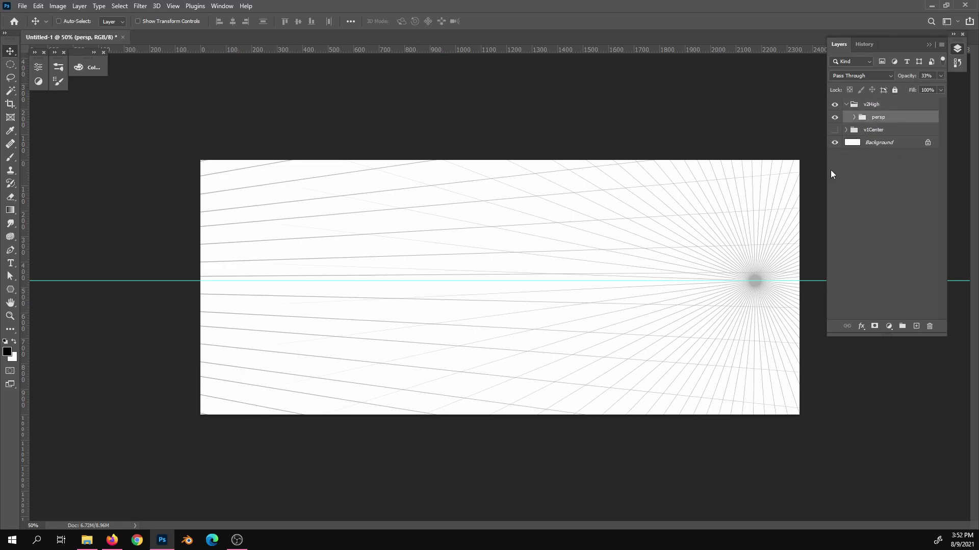
left_click_drag(730, 321, 746, 232)
left_click_drag(782, 50, 784, 195)
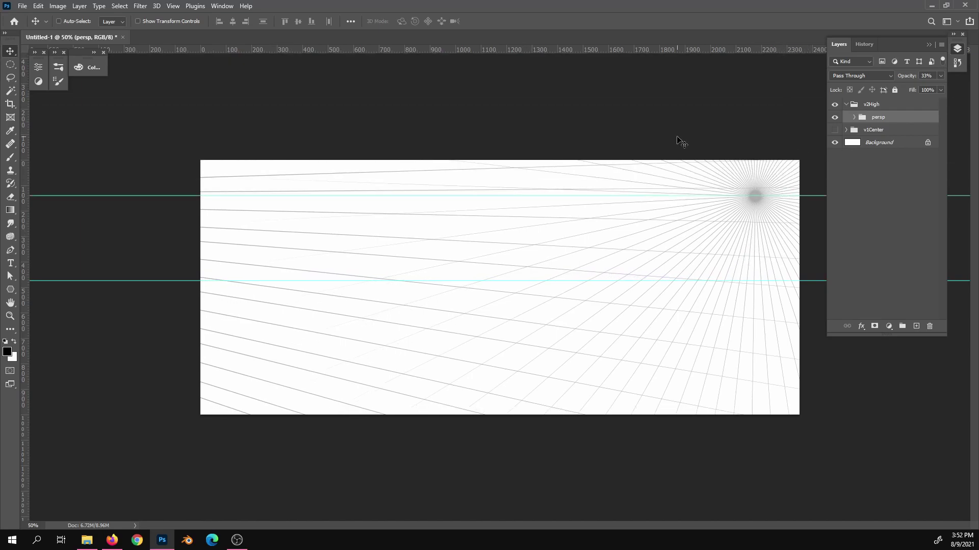
left_click(174, 7)
left_click(214, 249)
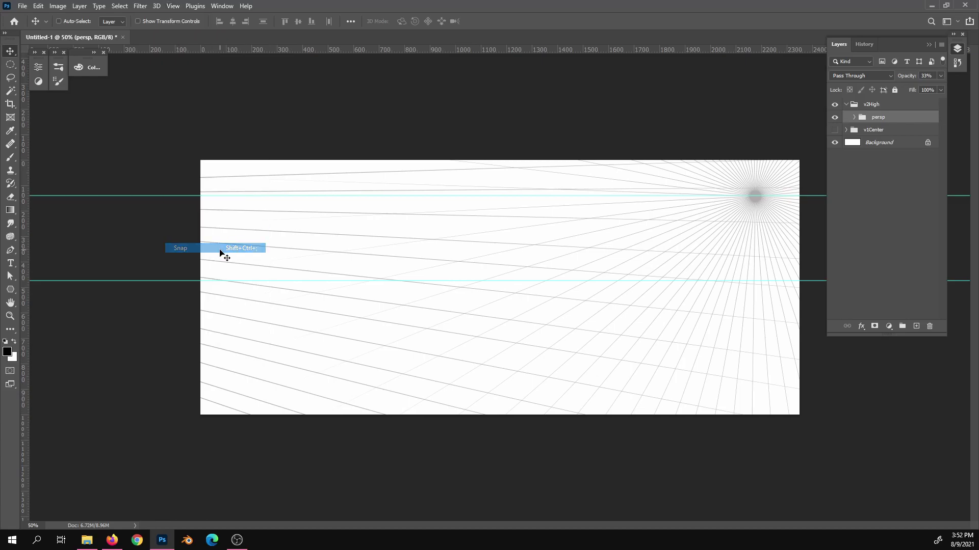
left_click_drag(811, 196, 810, 197)
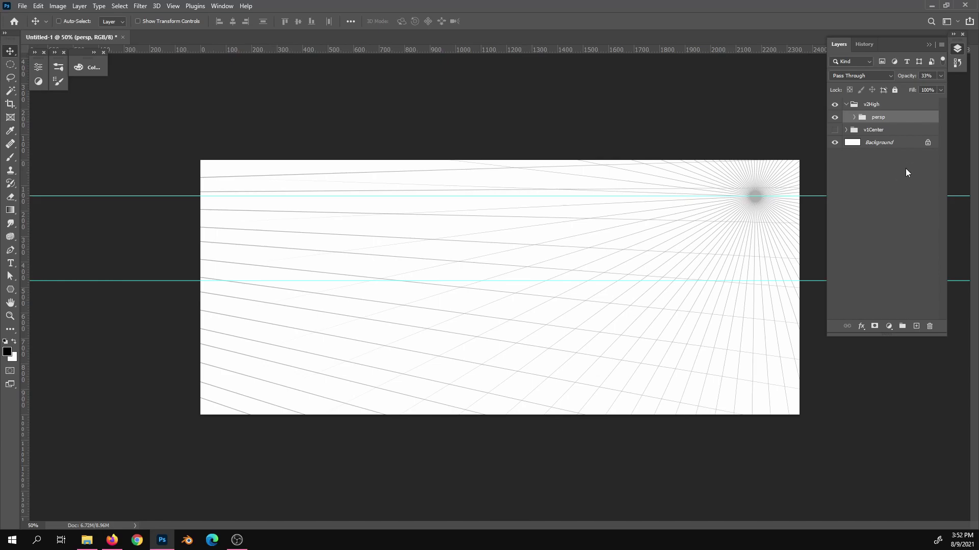
left_click(174, 6)
left_click(211, 251)
On a new brush layer, sketch the distant hill line, faint ridges, lake outline and river banks
left_click(915, 327)
key("b")
mouse_move(204, 181)
left_mouse_down()
mouse_move(491, 176)
mouse_move(798, 190)
left_mouse_up()
left_click_drag(617, 164, 524, 170)
left_click_drag(750, 169, 788, 174)
mouse_move(723, 194)
left_mouse_down()
mouse_move(606, 197)
mouse_move(452, 221)
mouse_move(450, 243)
mouse_move(681, 258)
mouse_move(775, 254)
mouse_move(820, 239)
left_mouse_up()
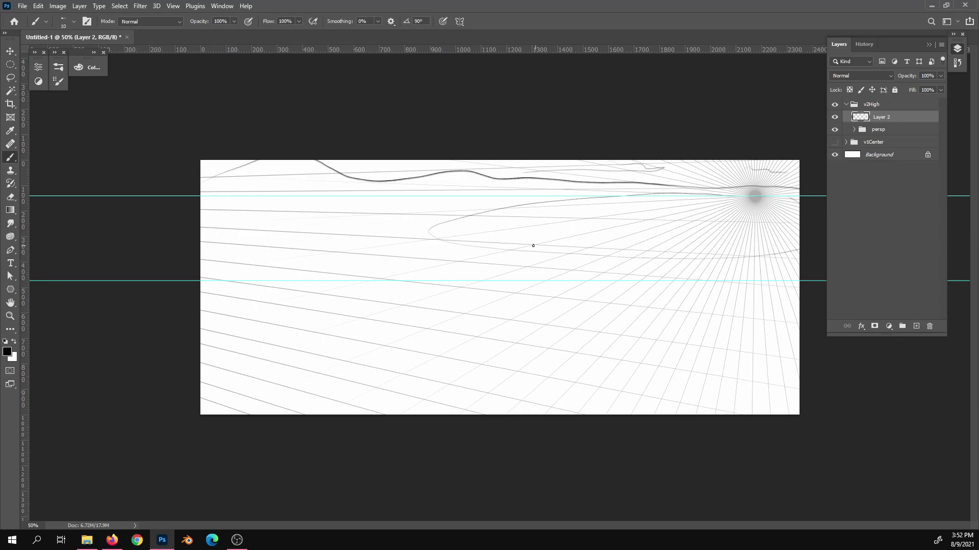
mouse_move(530, 248)
left_mouse_down()
mouse_move(558, 270)
mouse_move(299, 355)
mouse_move(193, 402)
left_mouse_up()
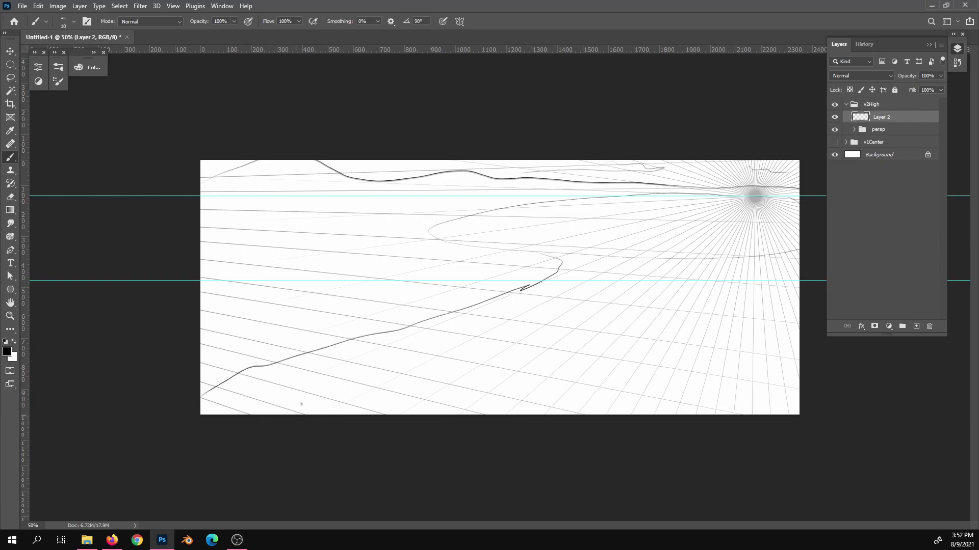
mouse_move(383, 370)
left_mouse_down()
mouse_move(469, 351)
mouse_move(540, 410)
mouse_move(535, 328)
mouse_move(654, 267)
mouse_move(821, 256)
left_mouse_up()
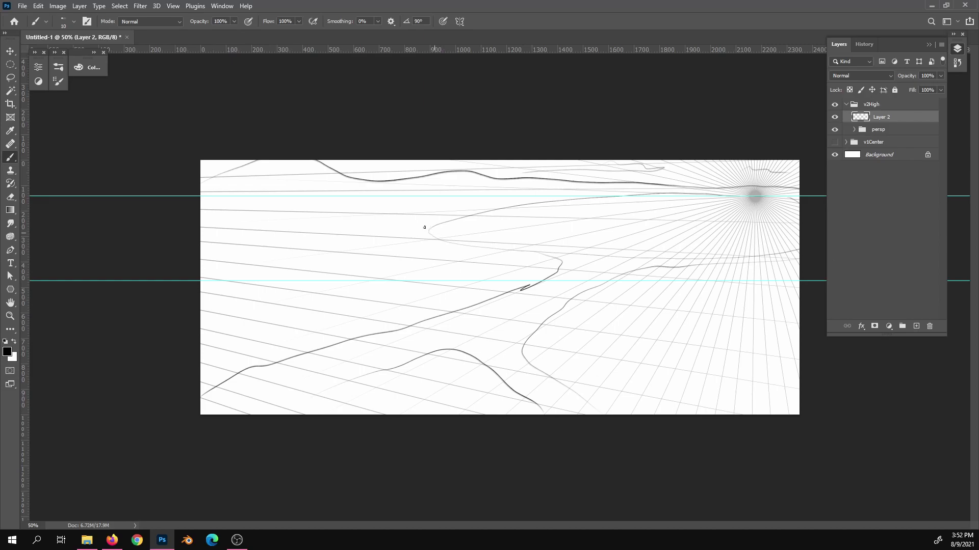
Add ridge lines, the right-side shoreline, lower hill contours and a small bird
left_click_drag(423, 226, 372, 214)
left_click_drag(299, 196, 231, 203)
mouse_move(430, 317)
left_mouse_down()
mouse_move(406, 289)
mouse_move(333, 277)
mouse_move(268, 251)
left_mouse_up()
left_click_drag(225, 328, 255, 348)
left_click_drag(660, 371, 801, 324)
left_click_drag(548, 357, 582, 342)
mouse_move(485, 381)
left_mouse_down()
mouse_move(450, 339)
mouse_move(370, 372)
mouse_move(508, 391)
left_mouse_up()
mouse_move(450, 401)
left_mouse_down()
mouse_move(403, 381)
mouse_move(384, 403)
left_mouse_up()
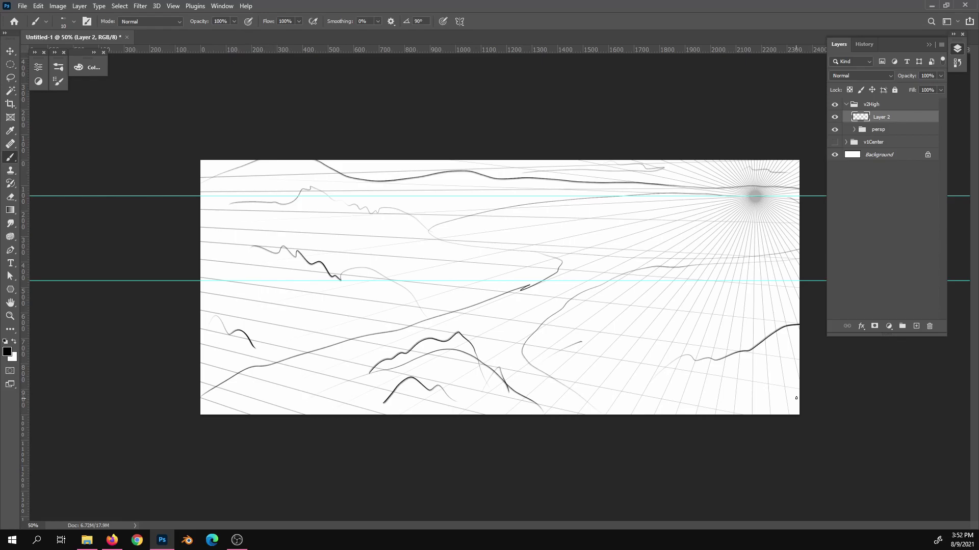
left_click_drag(688, 224, 699, 227)
left_click_drag(439, 238, 383, 206)
Duplicate v2High as v3low, hide v2High, and delete the copied sketch layer
left_click(846, 104)
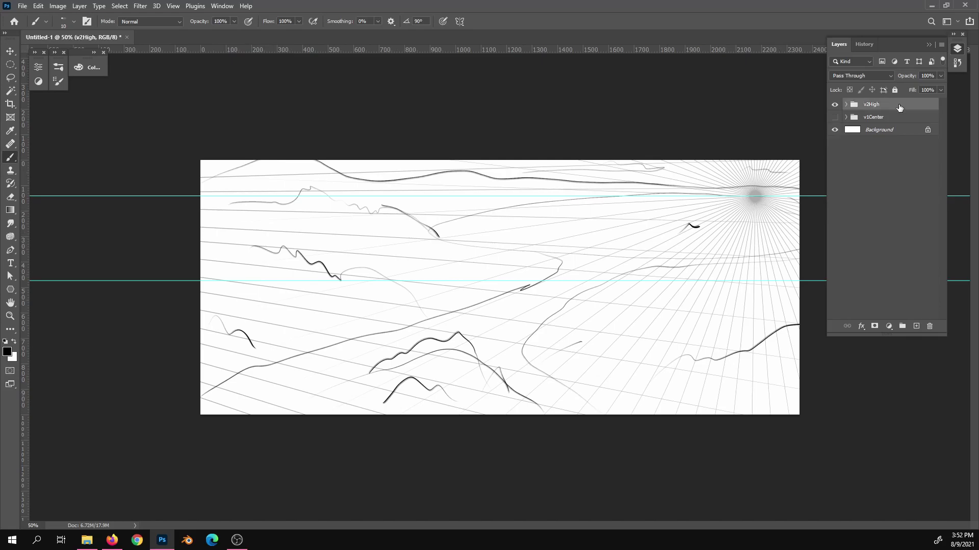
left_click_drag(885, 107, 907, 326)
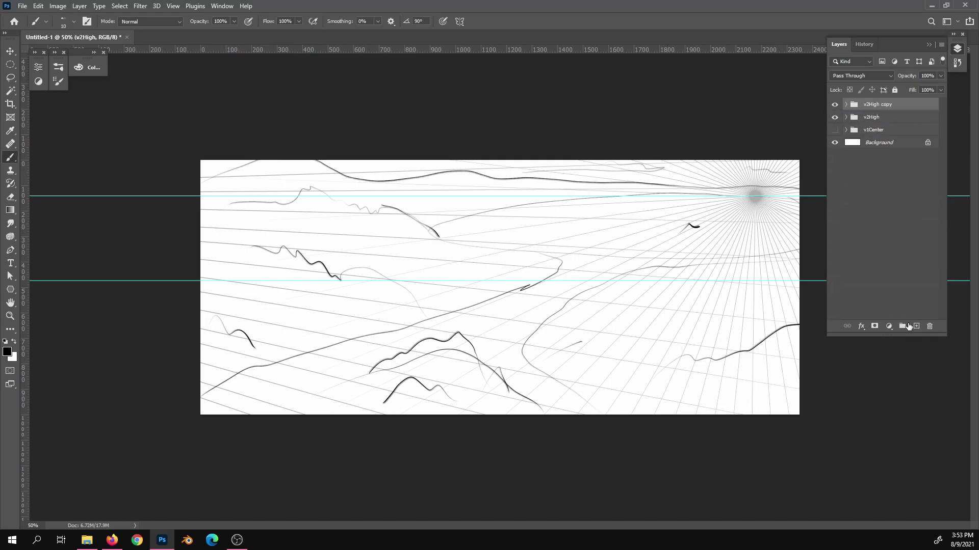
double_click(873, 105)
type("v3low")
key("Return")
left_click(834, 117)
left_click(846, 104)
left_click(887, 117)
key("Delete")
Lower the v3low perspective grid near the bottom and mark its horizon with a guide
key("v")
mouse_move(717, 262)
left_mouse_down()
mouse_move(725, 372)
mouse_move(751, 437)
left_mouse_up()
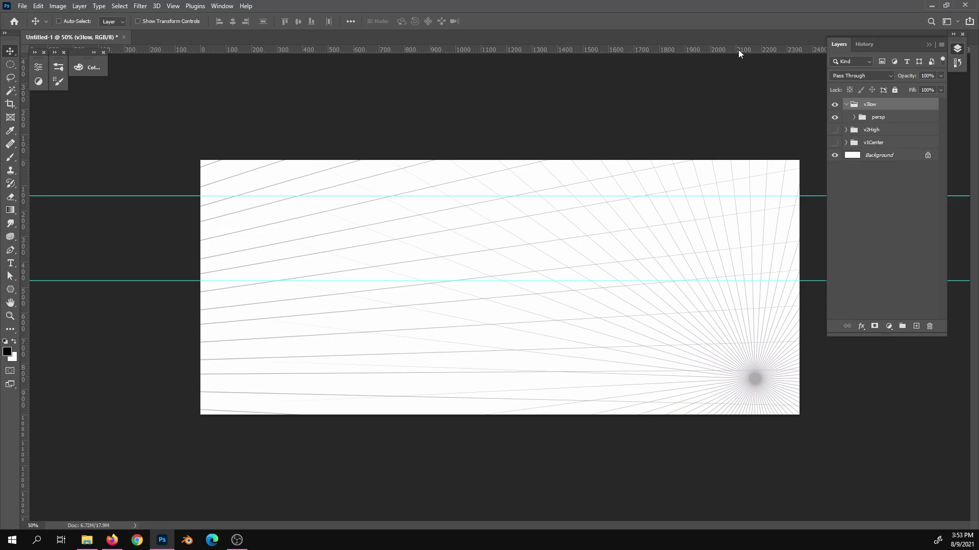
left_click_drag(773, 48, 791, 383)
left_click(886, 116)
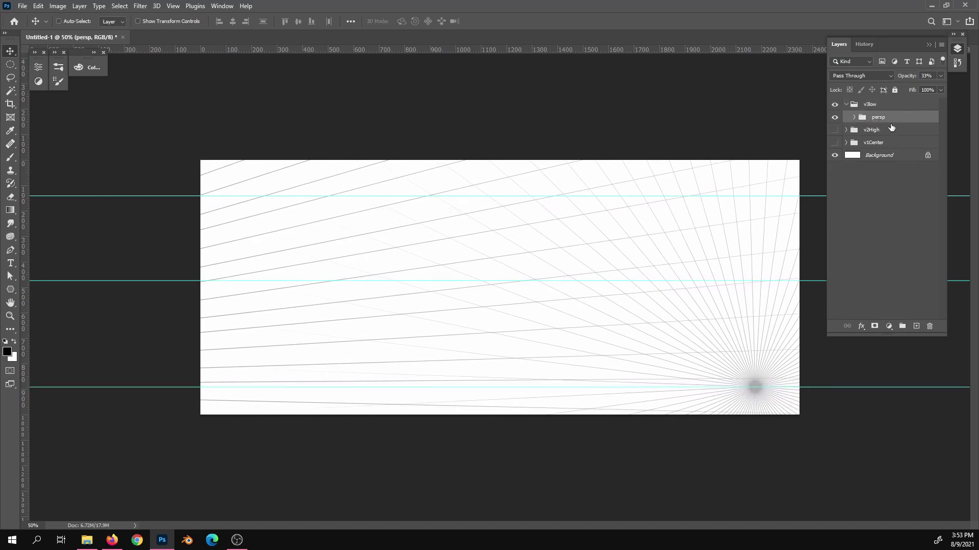
On a new brush layer, draw the ground line, large mountain, mid ridges and bottom ground lines
left_click(915, 327)
key("b")
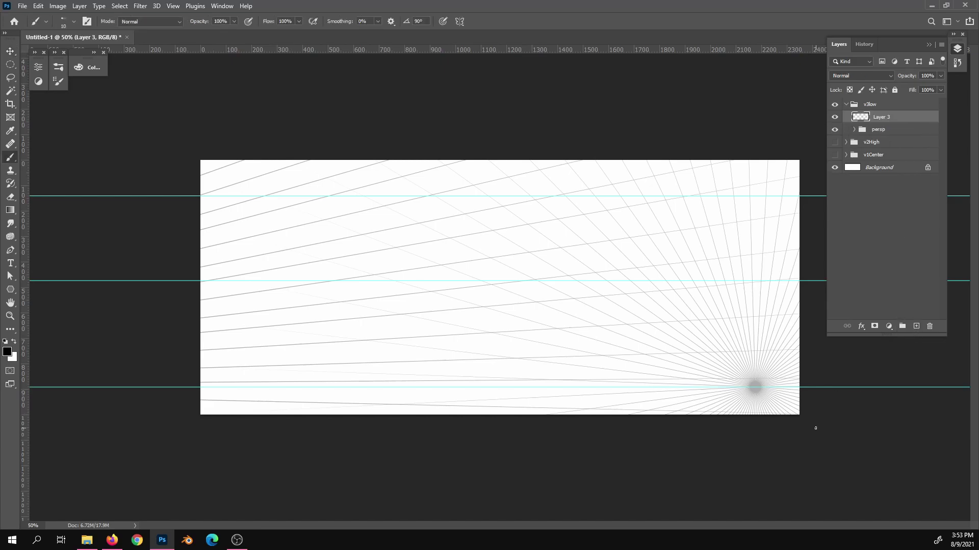
mouse_move(194, 384)
left_mouse_down()
mouse_move(241, 352)
mouse_move(580, 385)
mouse_move(788, 391)
left_mouse_up()
mouse_move(290, 293)
left_mouse_down()
mouse_move(385, 204)
mouse_move(474, 309)
mouse_move(408, 288)
mouse_move(289, 289)
left_mouse_up()
mouse_move(486, 323)
left_mouse_down()
mouse_move(360, 334)
mouse_move(212, 320)
left_mouse_up()
left_click_drag(565, 312, 614, 324)
left_click_drag(546, 334, 589, 333)
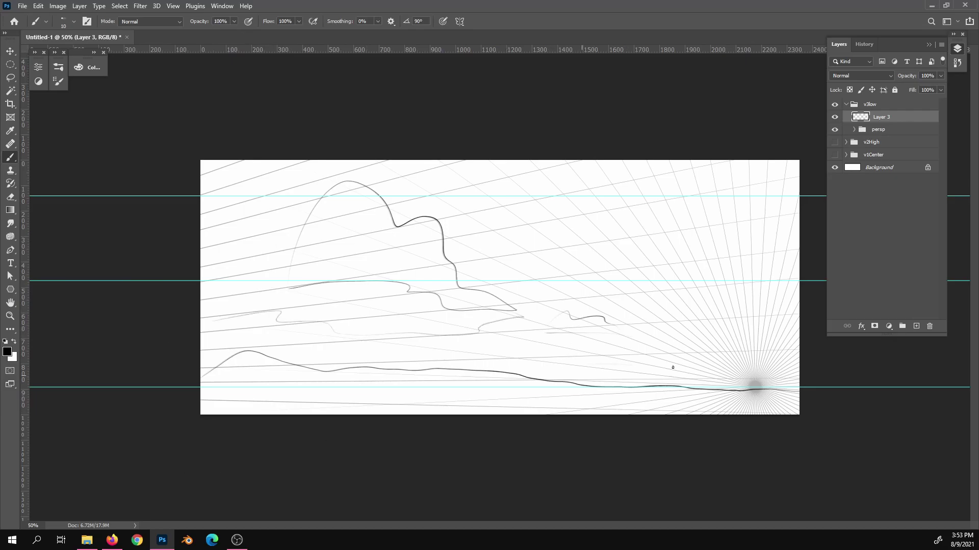
mouse_move(768, 354)
left_mouse_down()
mouse_move(759, 368)
mouse_move(797, 359)
left_mouse_up()
left_click_drag(729, 374, 702, 367)
left_click_drag(744, 415, 544, 413)
mouse_move(798, 408)
left_mouse_down()
mouse_move(422, 411)
mouse_move(447, 401)
mouse_move(281, 410)
left_mouse_up()
left_click_drag(464, 399, 200, 405)
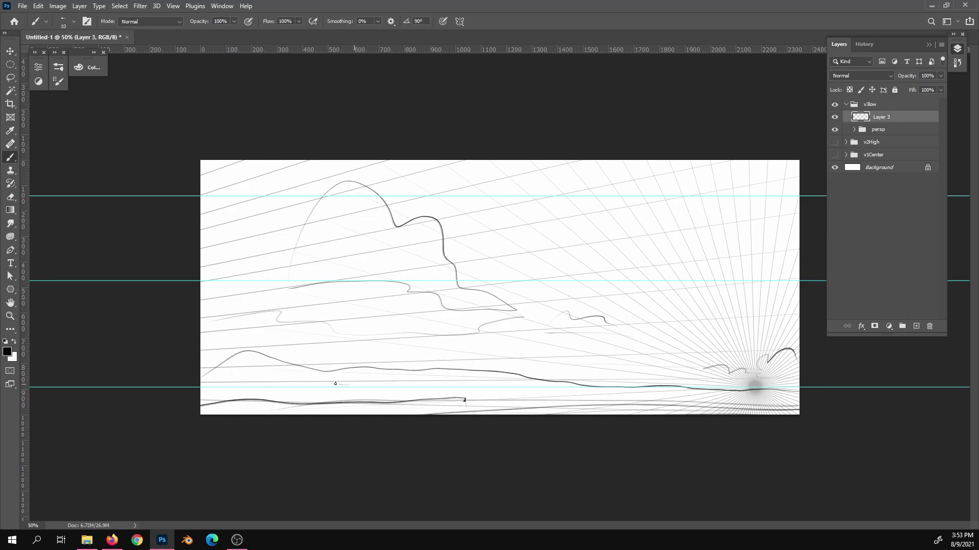
Draw a row of pine trees at the lower left
left_click_drag(333, 383, 365, 384)
left_click_drag(340, 345, 350, 307)
mouse_move(356, 348)
left_mouse_down()
mouse_move(358, 382)
mouse_move(266, 396)
left_mouse_up()
mouse_move(288, 343)
left_mouse_down()
mouse_move(295, 312)
mouse_move(302, 340)
mouse_move(287, 352)
mouse_move(308, 376)
mouse_move(288, 374)
mouse_move(301, 380)
left_mouse_up()
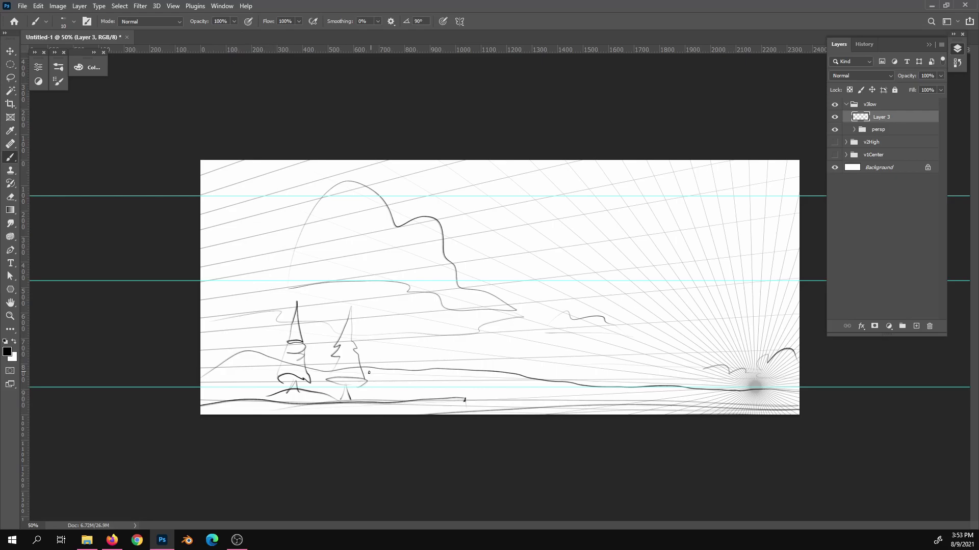
mouse_move(380, 354)
left_mouse_down()
mouse_move(395, 309)
mouse_move(398, 375)
mouse_move(377, 380)
mouse_move(379, 401)
left_mouse_up()
mouse_move(232, 352)
left_mouse_down()
mouse_move(238, 301)
mouse_move(253, 378)
mouse_move(243, 392)
mouse_move(278, 387)
left_mouse_up()
left_click_drag(464, 402, 418, 411)
Hide the v3low group and the guides, and adjust the view options
left_click(846, 104)
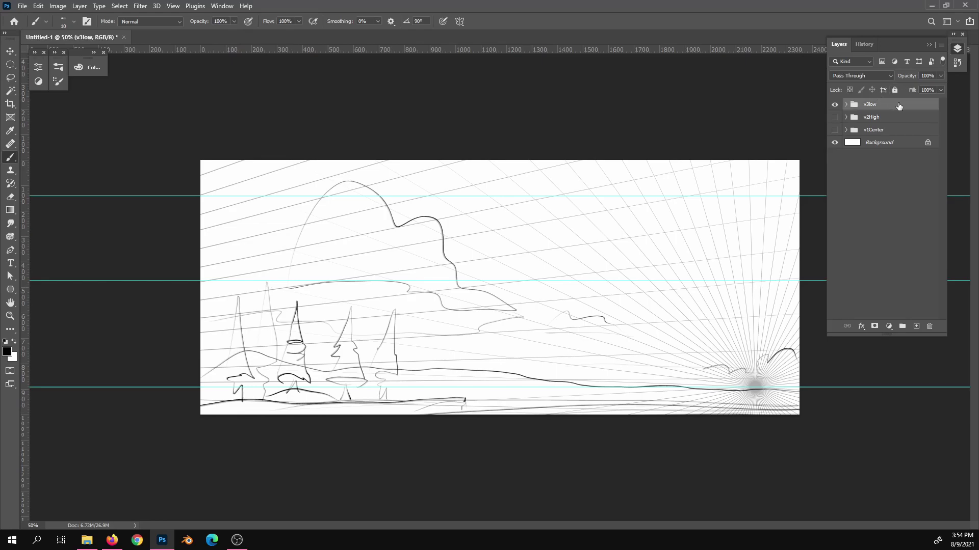
left_click(834, 104)
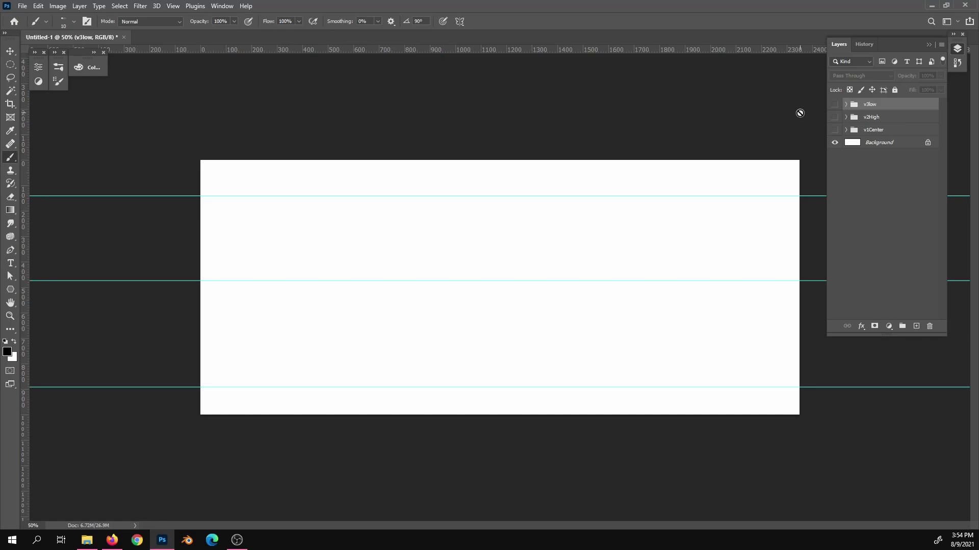
key("ctrl+semicolon")
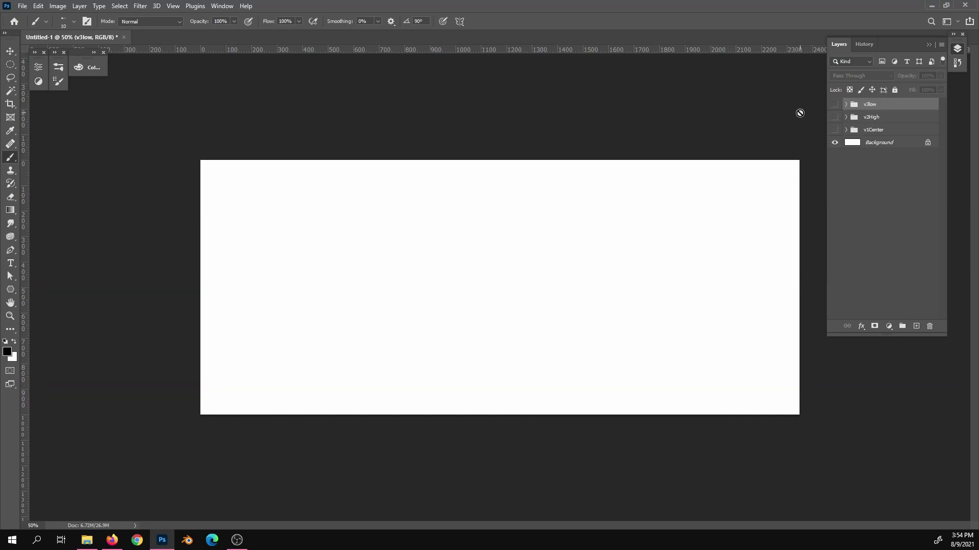
left_click(173, 6)
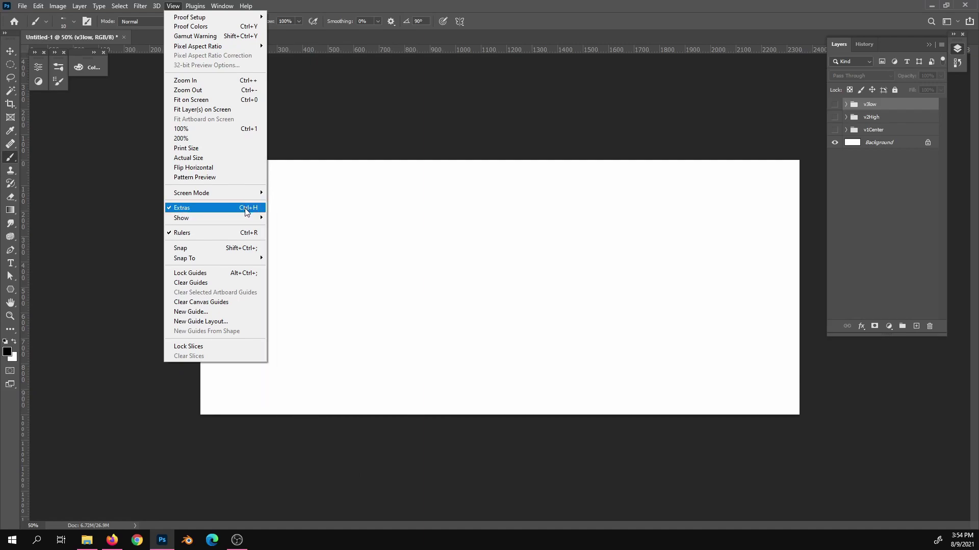
left_click(411, 7)
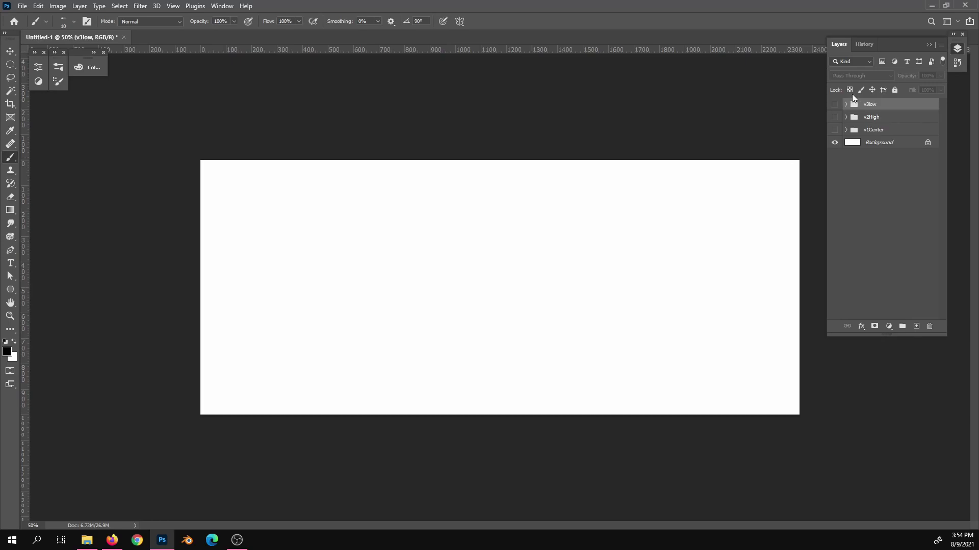
Preview the v1Center, v2High and v3low sketches one at a time with their grids hidden
left_click(834, 130)
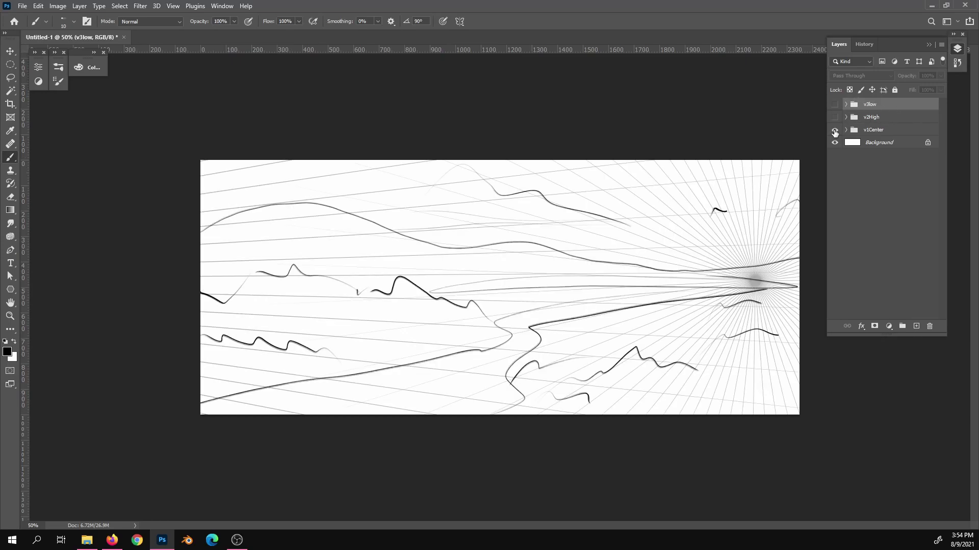
left_click(845, 130)
left_click(835, 152)
left_click(845, 131)
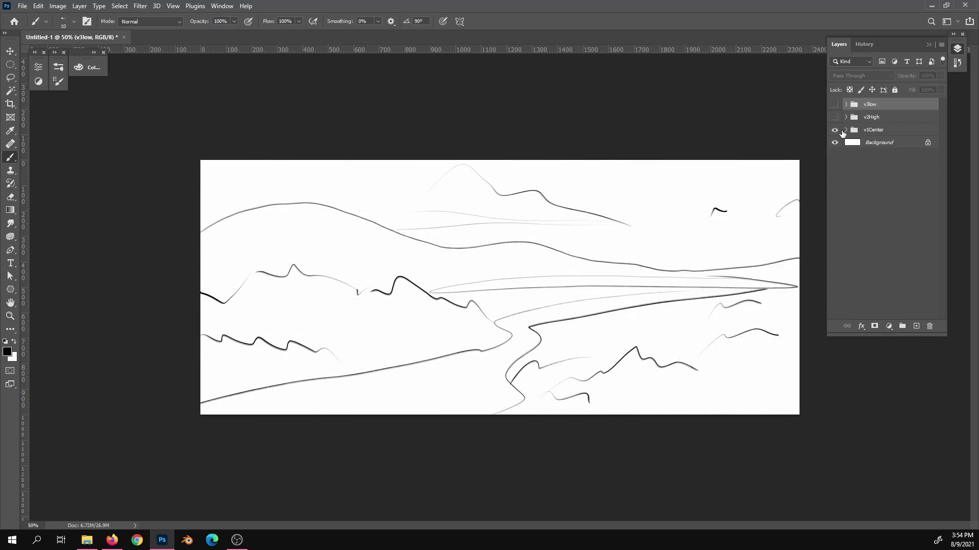
left_click(834, 130)
left_click(834, 117)
left_click(846, 117)
left_click(834, 142)
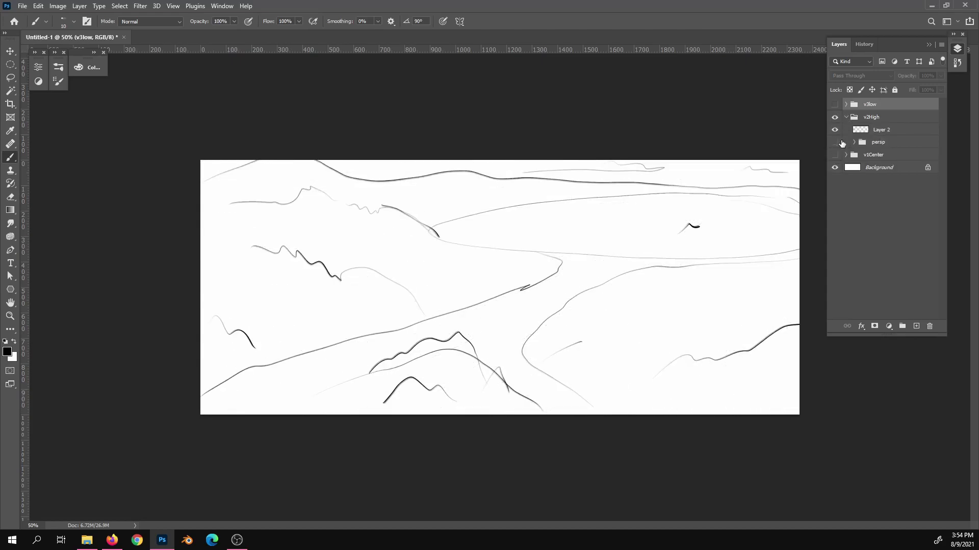
left_click(847, 117)
left_click(834, 117)
left_click(834, 104)
left_click(846, 104)
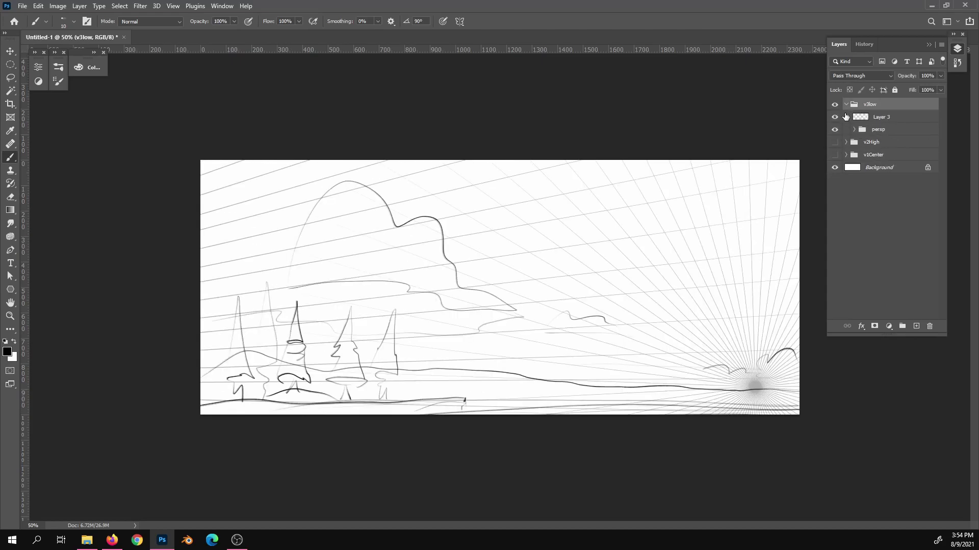
left_click(834, 129)
left_click(846, 104)
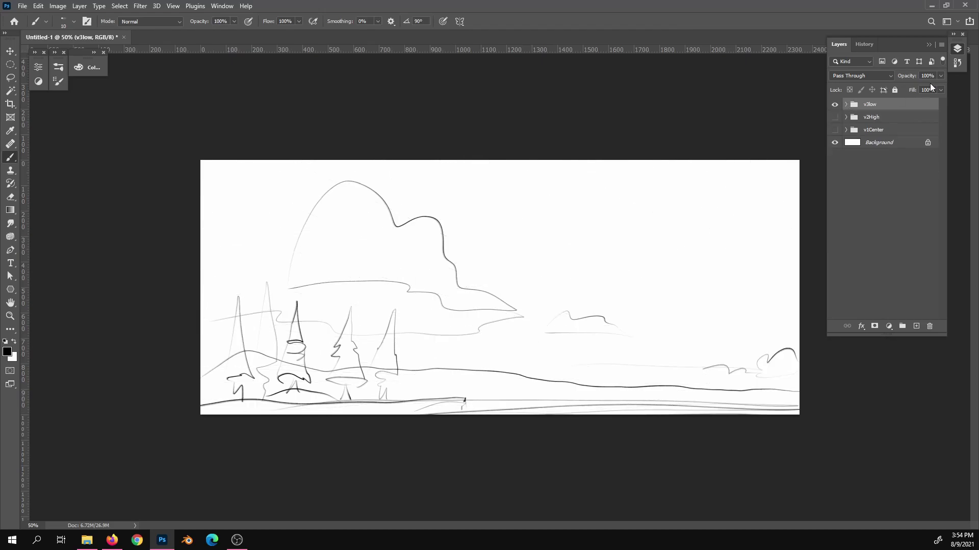
left_click(835, 104)
Flip between versions again, ending with v3low and its perspective grid visible
left_click(834, 116)
left_click(834, 117)
left_click(834, 130)
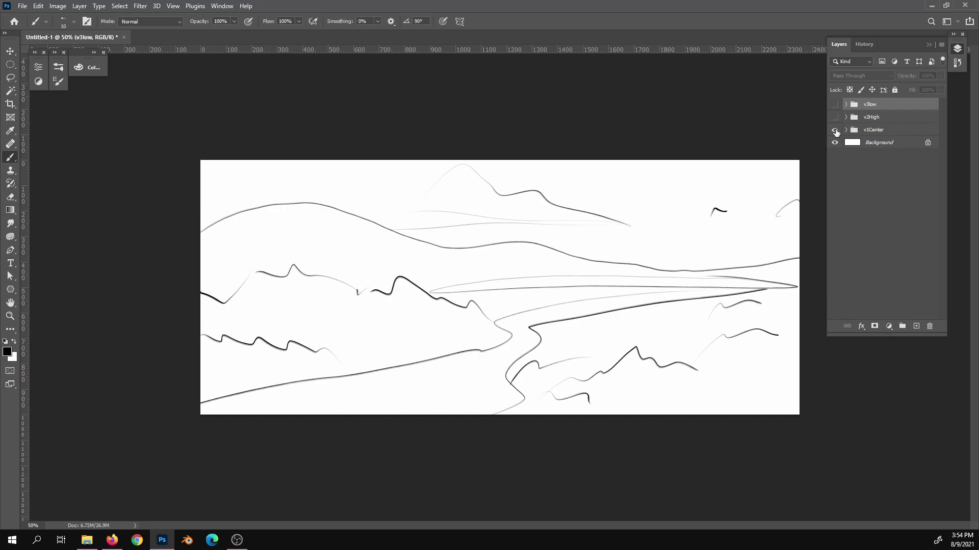
left_click(834, 129)
left_click(834, 104)
left_click(846, 104)
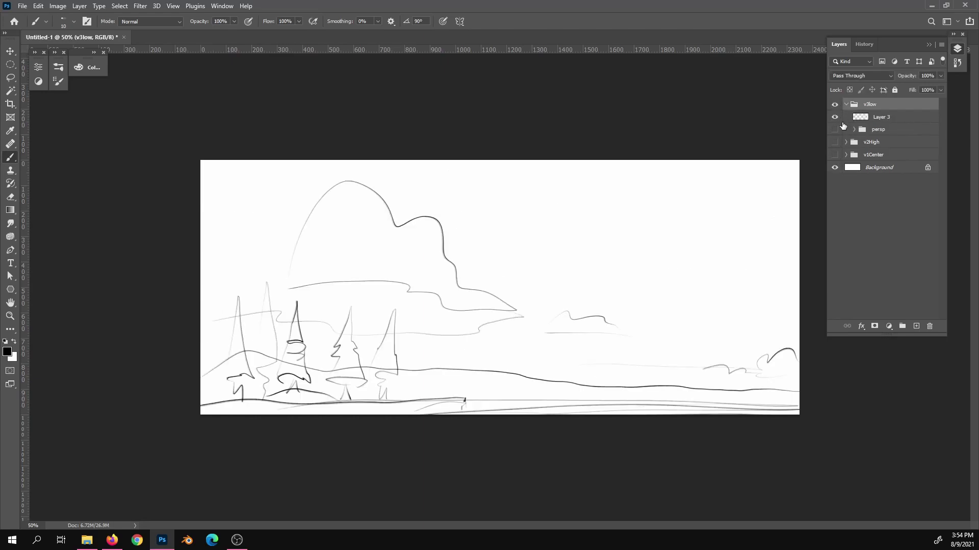
left_click(834, 128)
left_click(846, 104)
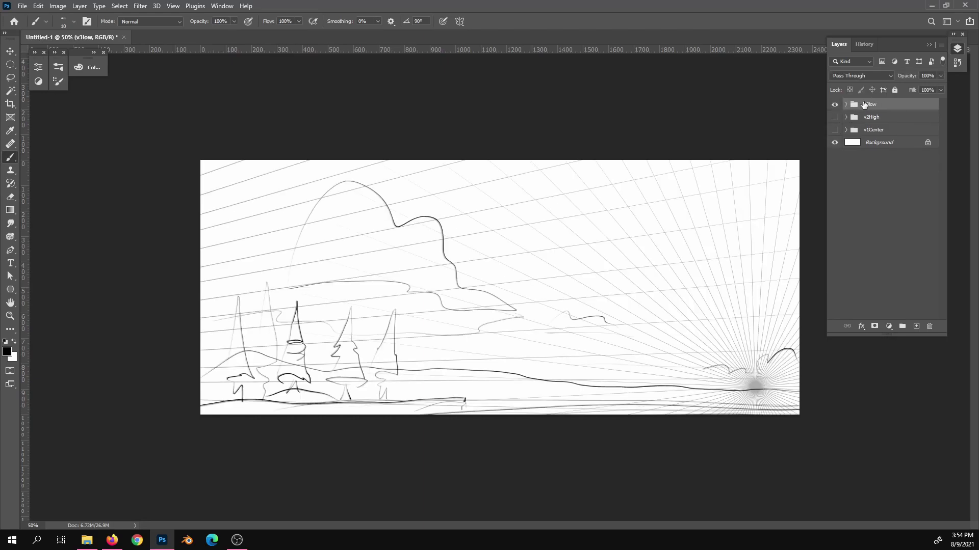
key("ctrl+semicolon")
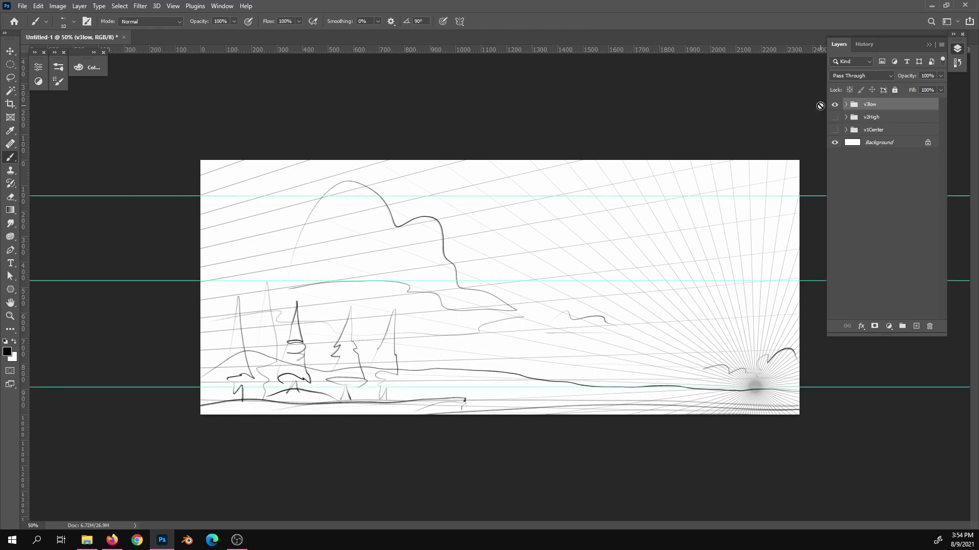
key("ctrl+semicolon")
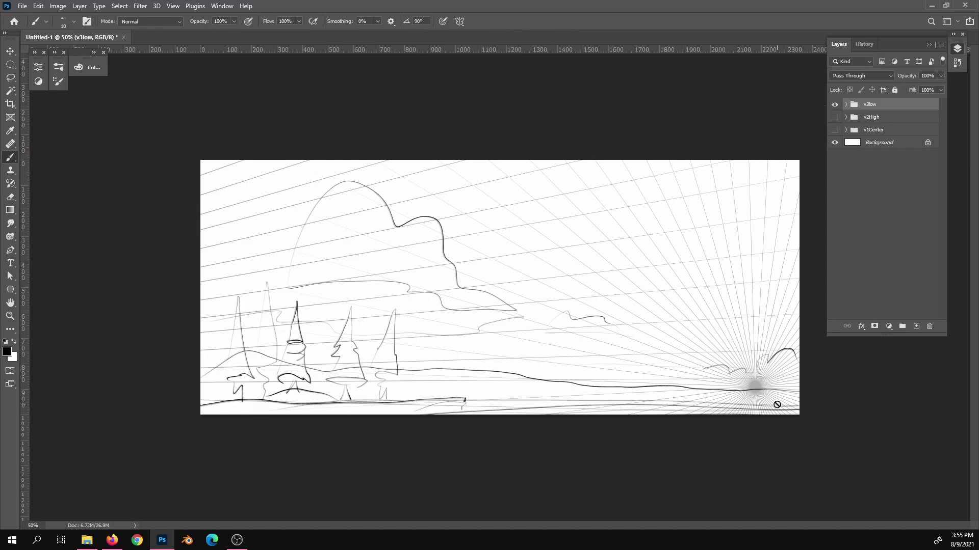
key("z")
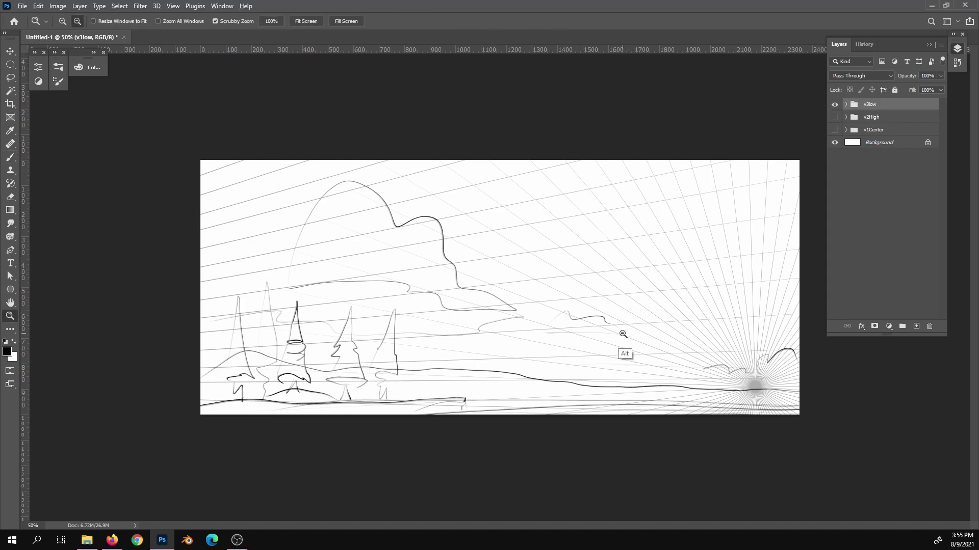
left_click(623, 342, "alt")
left_click(846, 105)
left_click(891, 118)
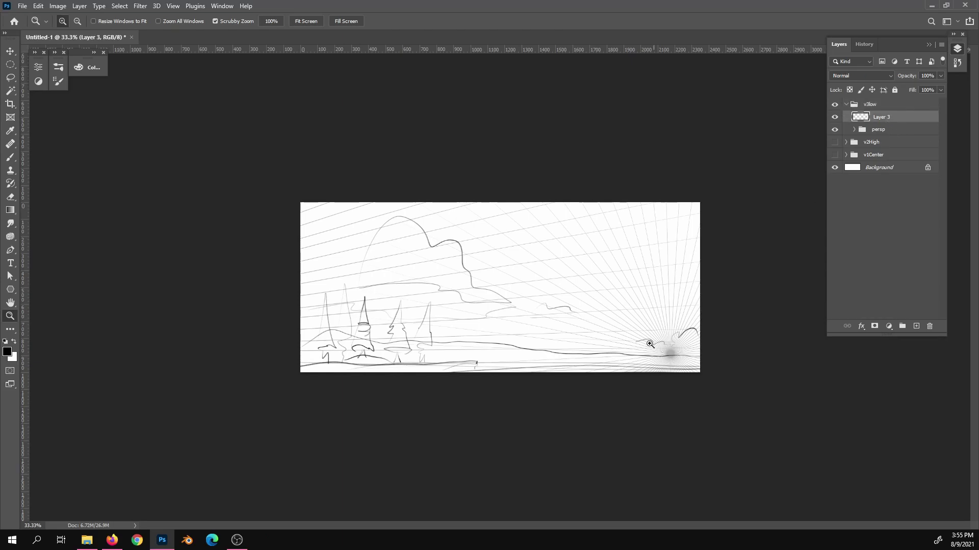
left_click(623, 340)
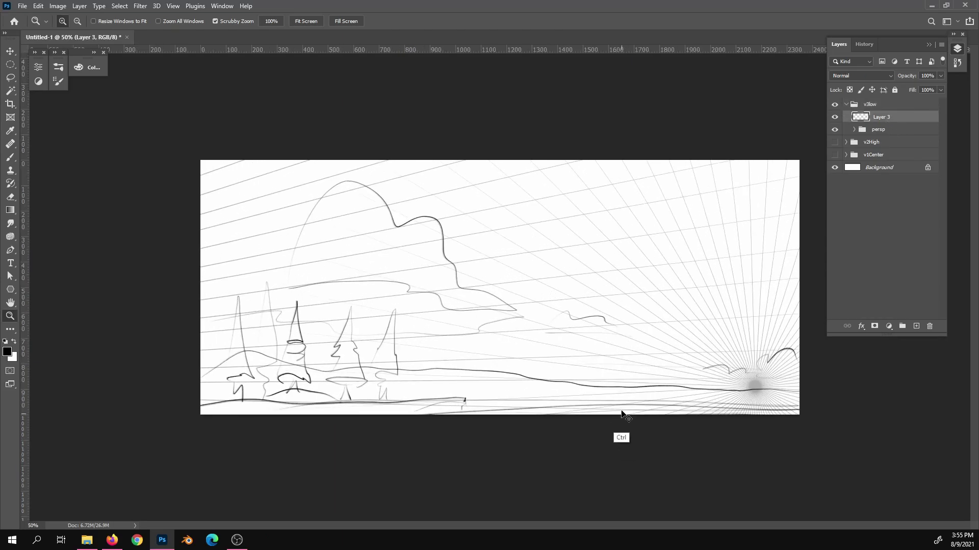
key("ctrl+t")
right_click(637, 308)
left_click(699, 355)
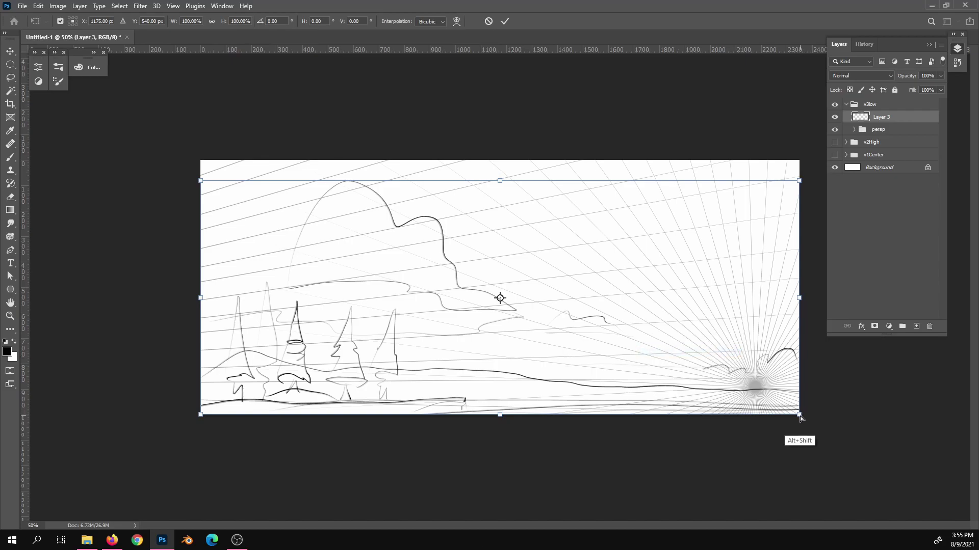
left_click_drag(799, 416, 855, 425)
left_click_drag(799, 180, 757, 199)
key("Return")
key("z")
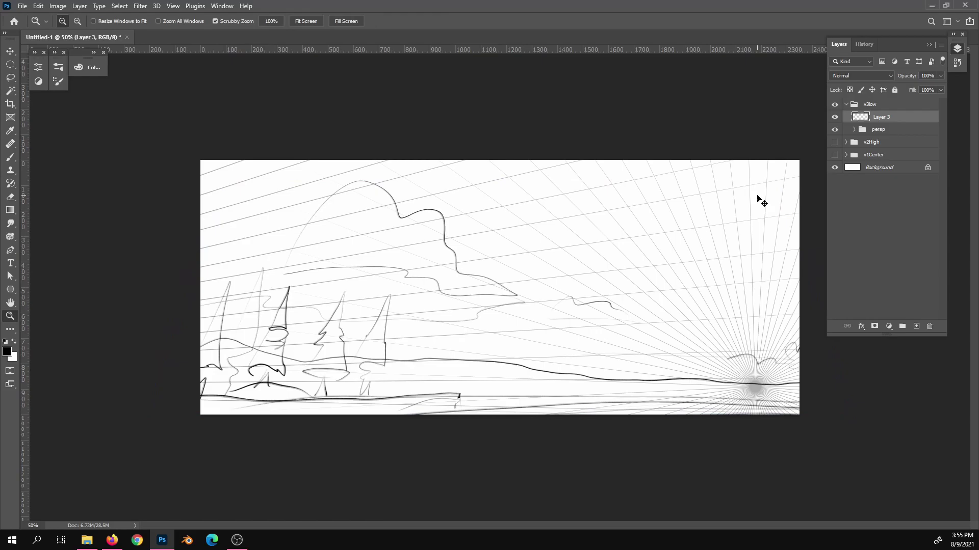
left_click(645, 377, "alt")
left_click(644, 363)
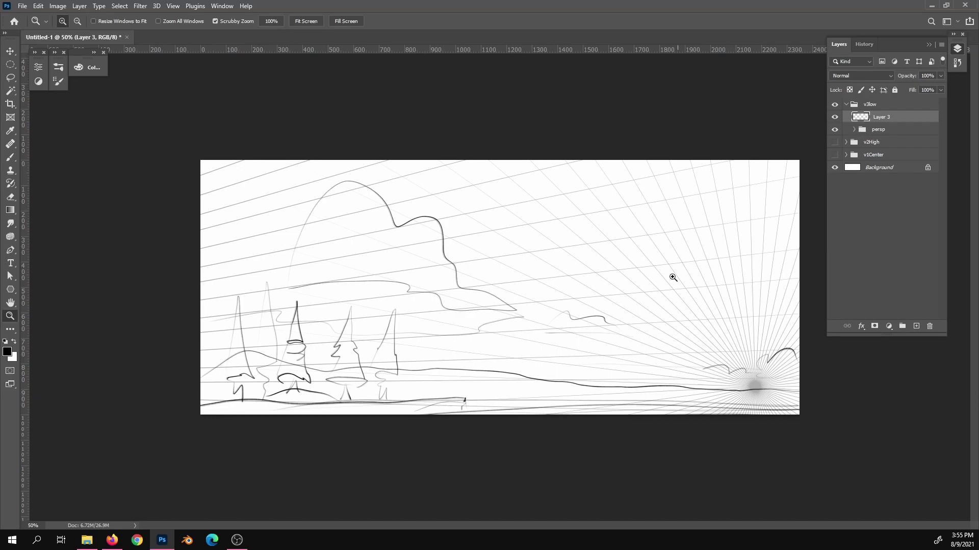
key("alt")
left_click(588, 344, "alt")
left_click(588, 344, "alt")
left_click(590, 343, "alt")
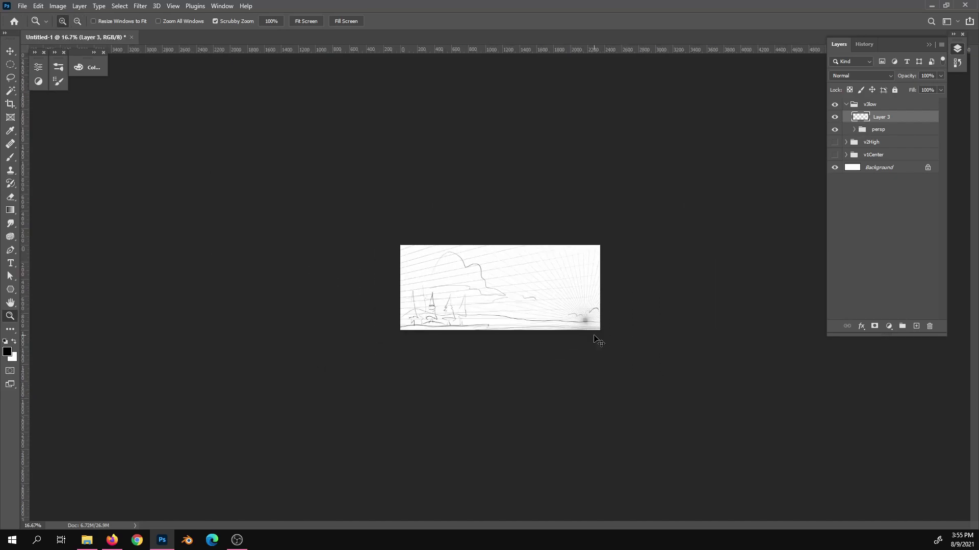
Place a horizontal guide far below the canvas and a vertical centre guide, hiding the Layer 3 sketch
key("ctrl+semicolon")
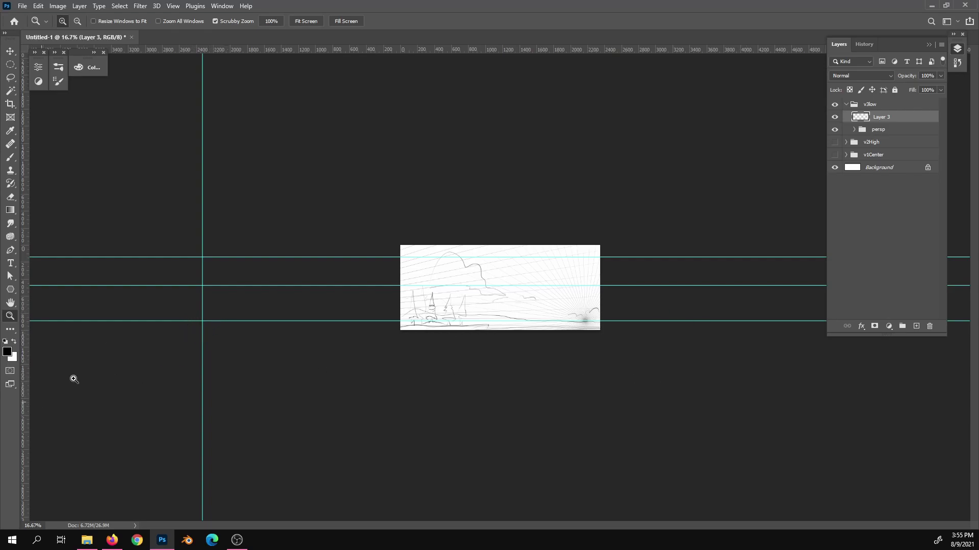
left_click_drag(595, 48, 570, 507)
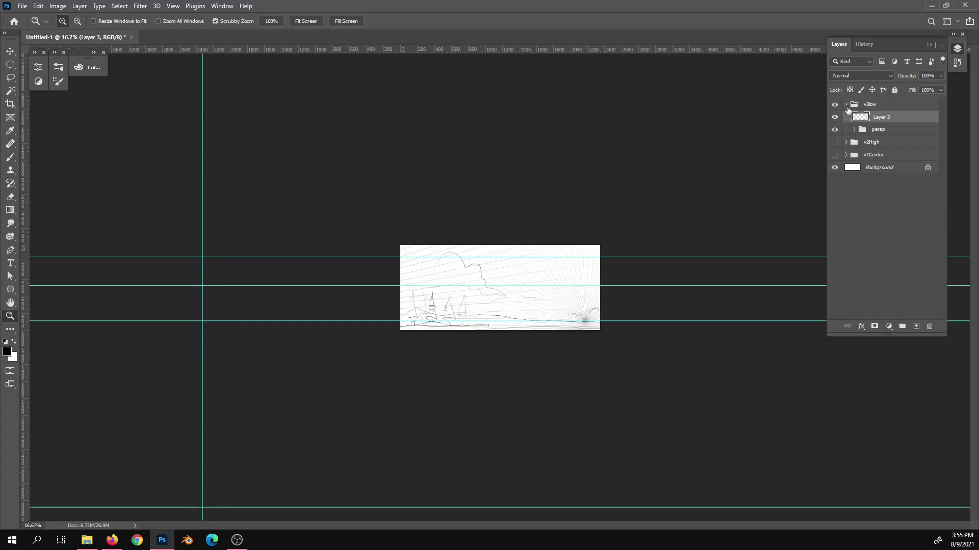
left_click(834, 118)
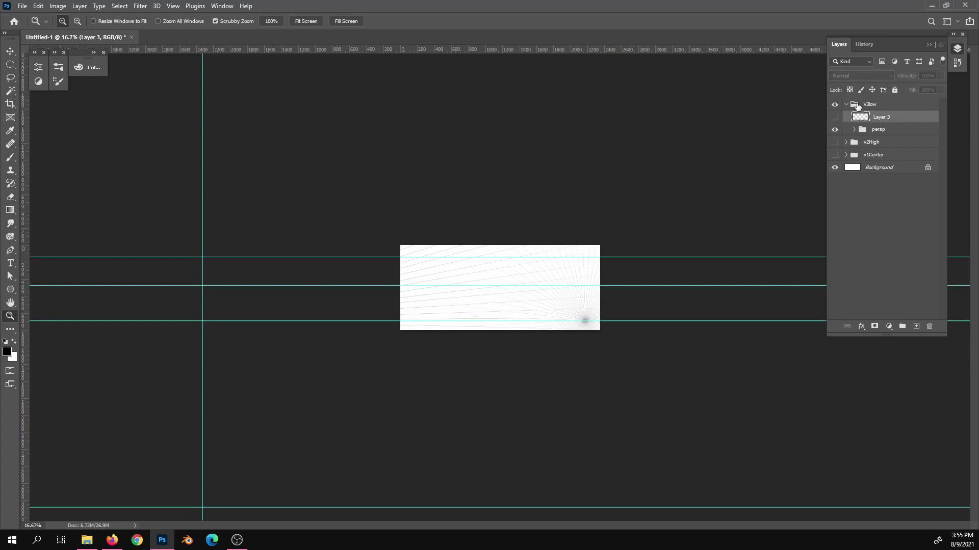
left_click(846, 105)
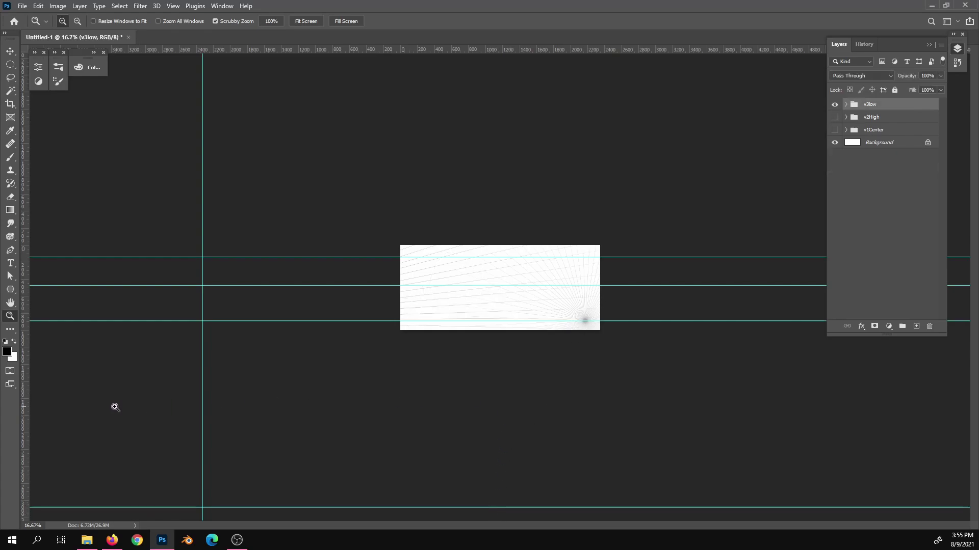
left_click_drag(23, 388, 501, 435)
left_click(498, 434, "alt")
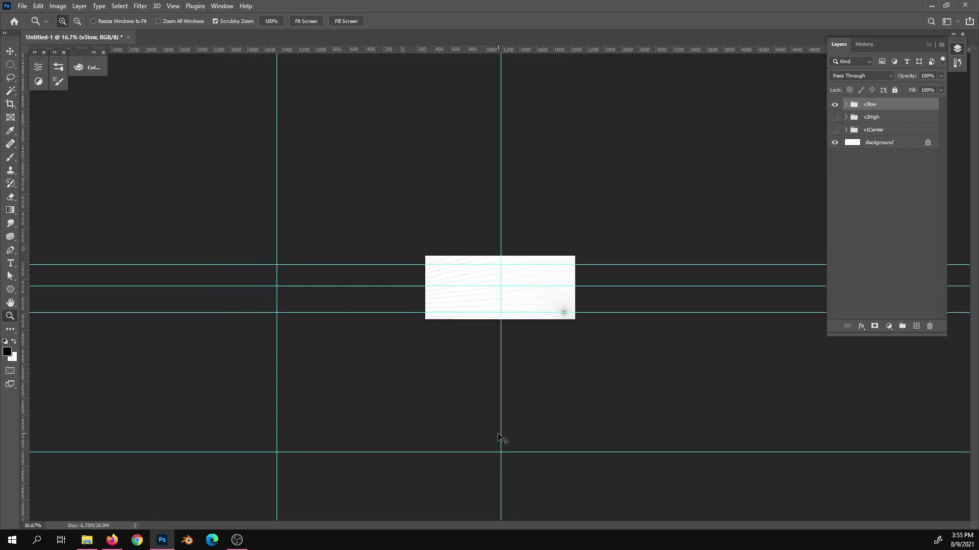
Draw a many-spoked Polygon star radiating from the lower guide intersection
left_click(11, 290)
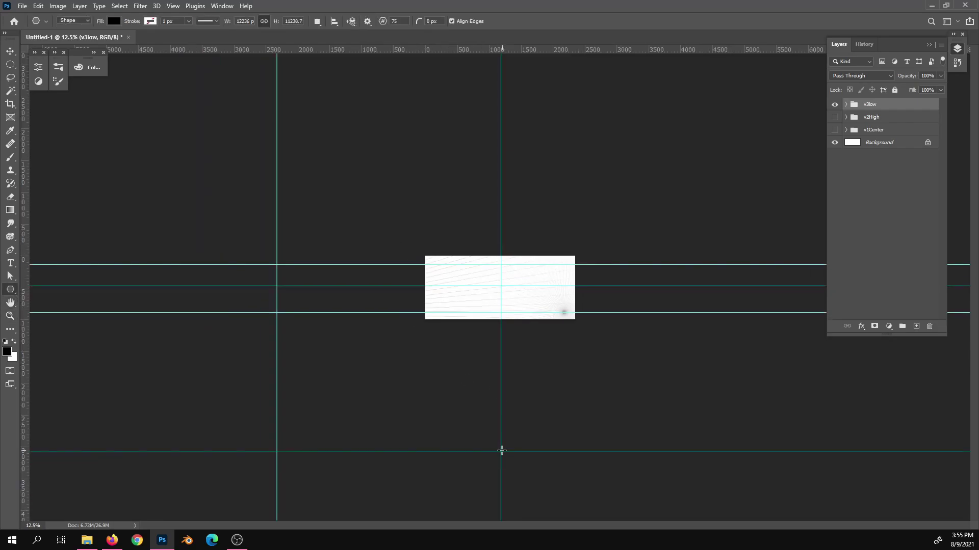
left_click_drag(500, 452, 628, 165)
key("z")
left_click(539, 309)
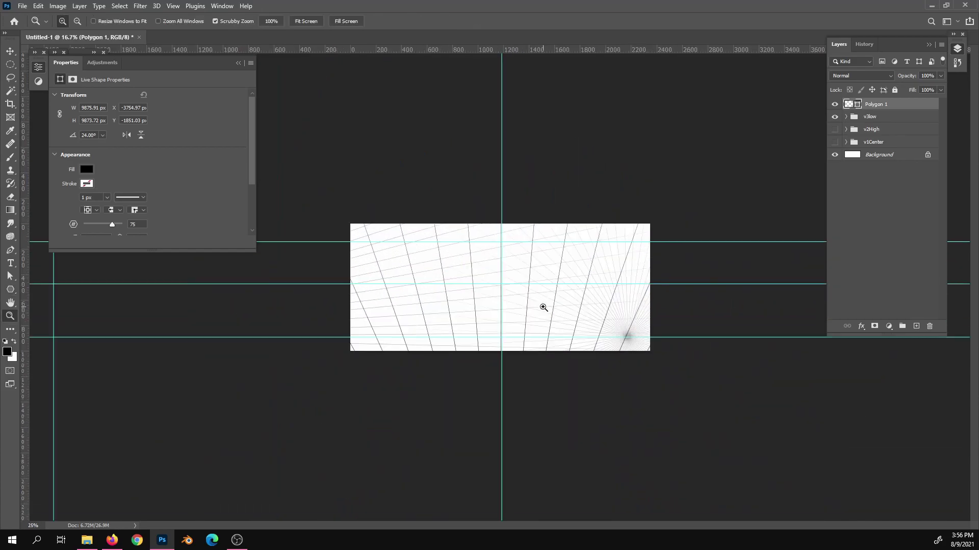
left_click(542, 306)
left_click(692, 371, "alt")
left_click(690, 372, "alt")
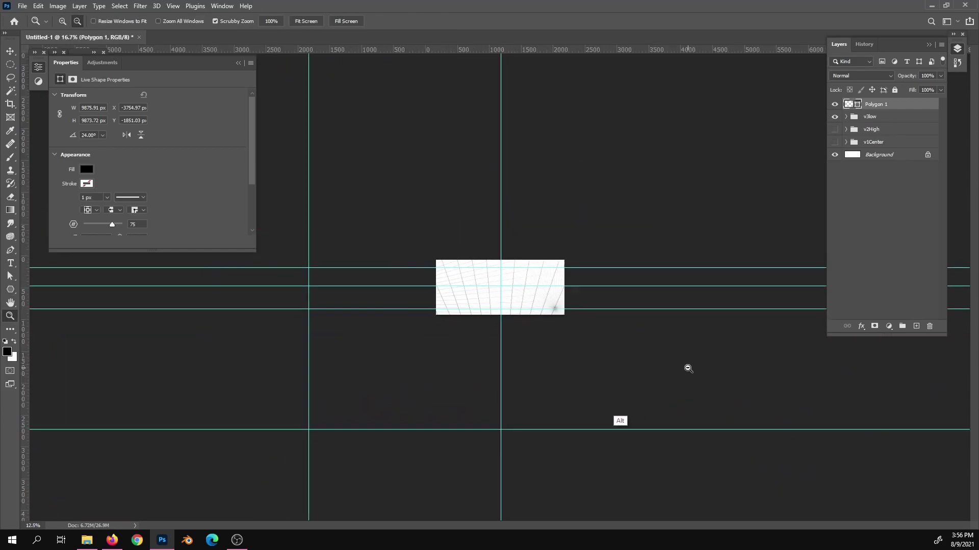
left_click(688, 368, "alt")
Move the star shape straight down with Free Transform and apply it
key("ctrl+t")
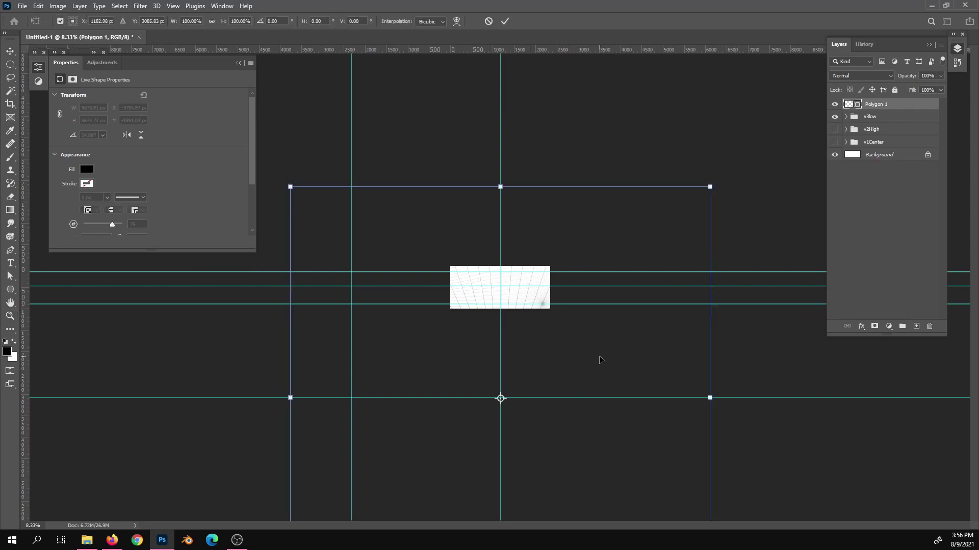
left_click_drag(602, 357, 601, 398)
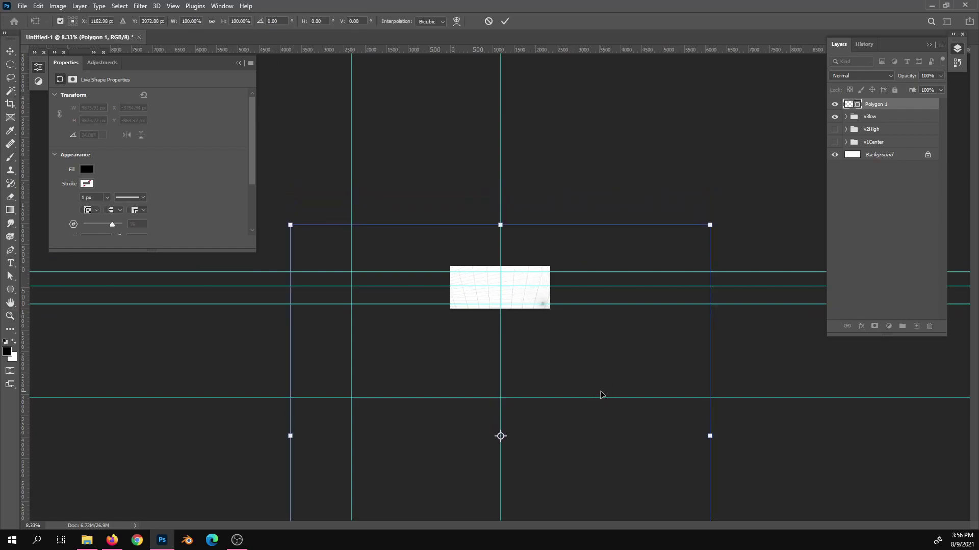
key("Return")
key("ctrl+plus")
key("ctrl+plus")
key("ctrl+plus")
key("ctrl+plus")
key("ctrl+plus")
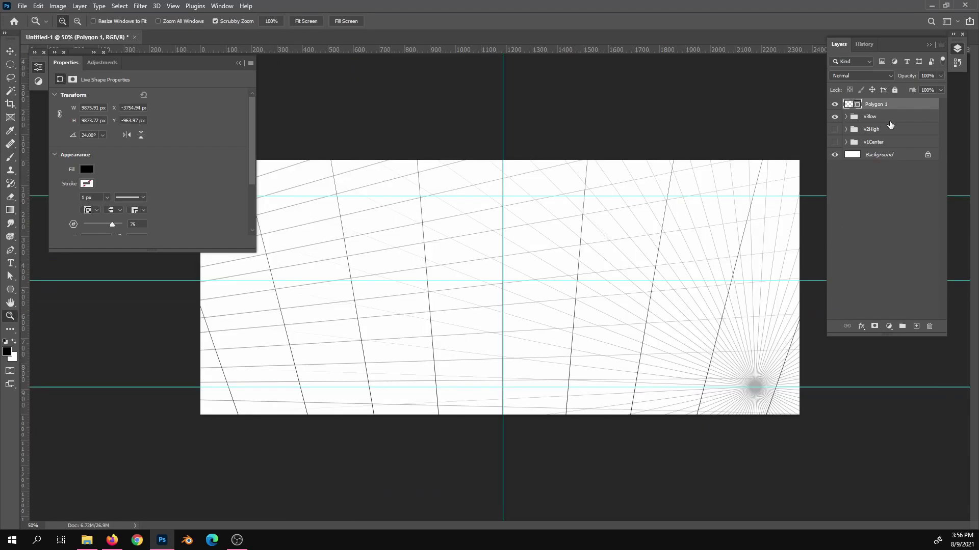
left_click(916, 325)
Brush a horizon line and building edges converging downward along the grid, plus a short leg stroke
key("b")
mouse_move(762, 391)
left_mouse_down()
mouse_move(288, 439)
mouse_move(193, 459)
left_mouse_up()
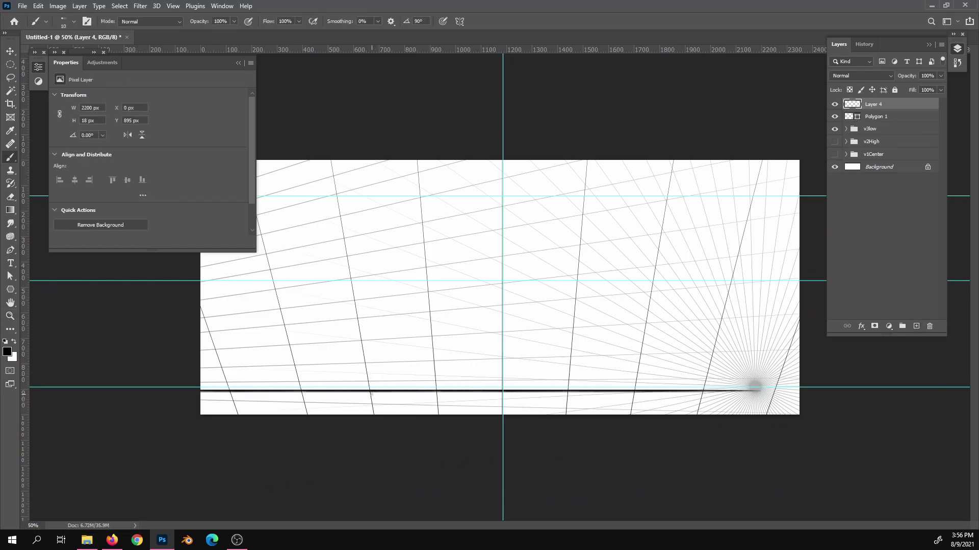
mouse_move(370, 393)
left_mouse_down()
mouse_move(349, 261)
mouse_move(425, 246)
mouse_move(439, 398)
left_mouse_up()
mouse_move(424, 251)
left_mouse_down()
mouse_move(468, 274)
mouse_move(471, 341)
mouse_move(474, 332)
mouse_move(480, 349)
mouse_move(510, 354)
mouse_move(453, 359)
mouse_move(484, 390)
mouse_move(512, 388)
left_mouse_up()
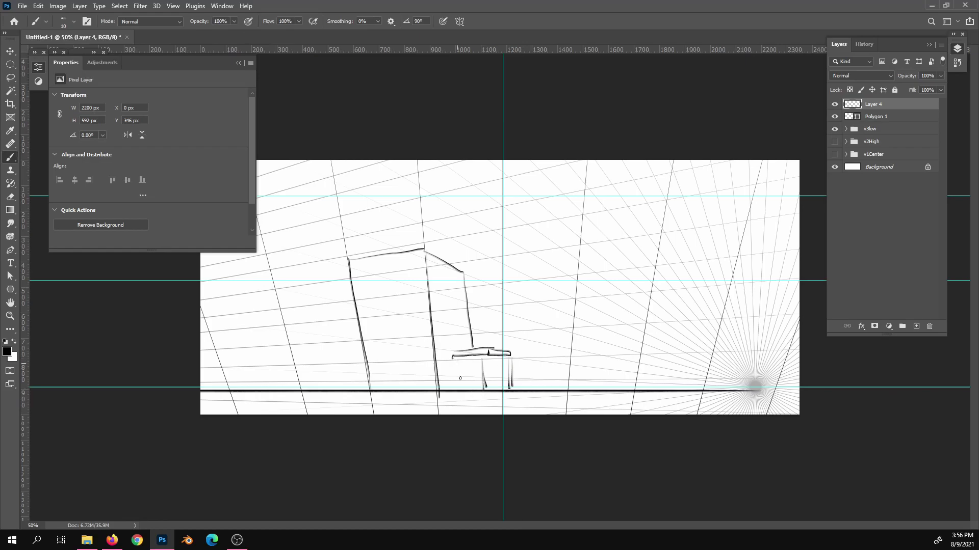
left_click_drag(461, 364, 466, 389)
key("z")
left_click(732, 387, "alt")
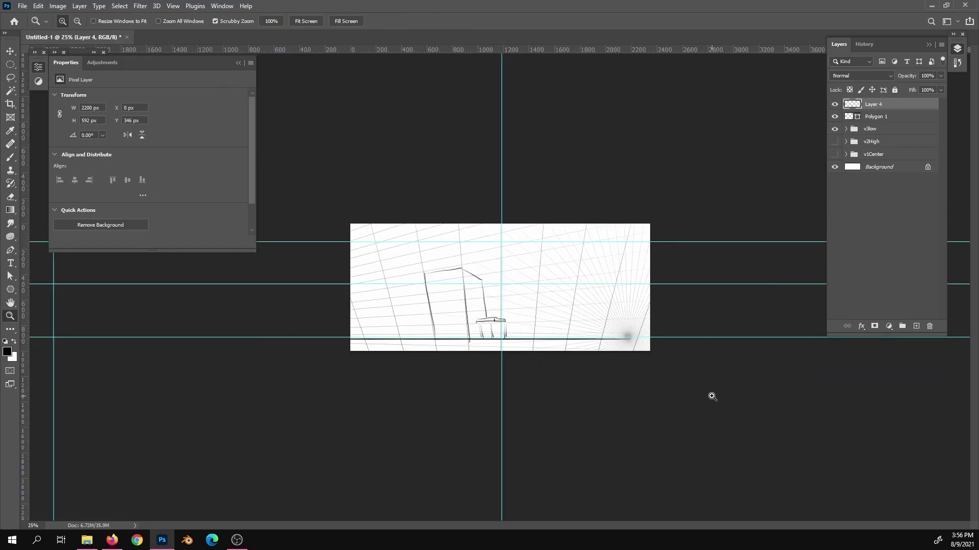